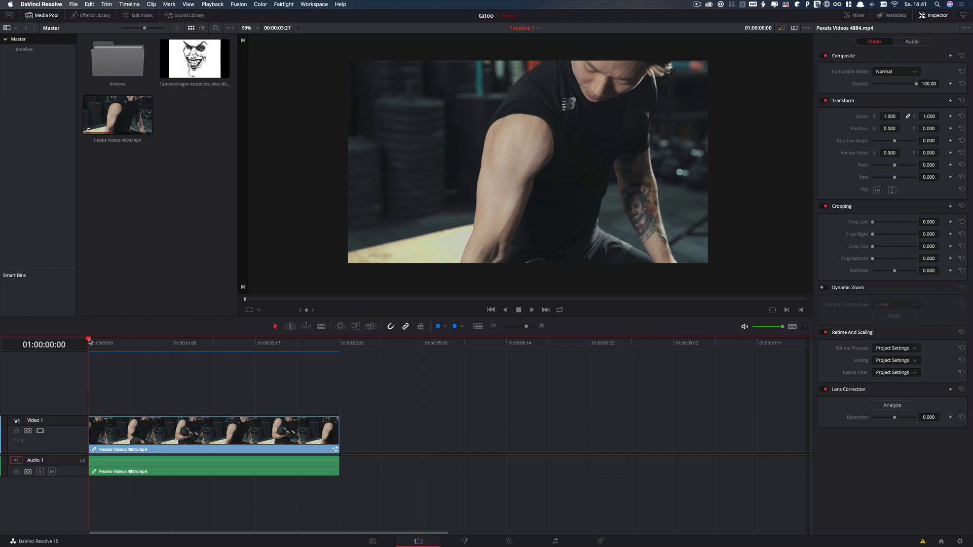
- Open the gym clip on the Fusion page and play it through to frame 111
{"action": "left_click", "coordinate": [126, 441]}
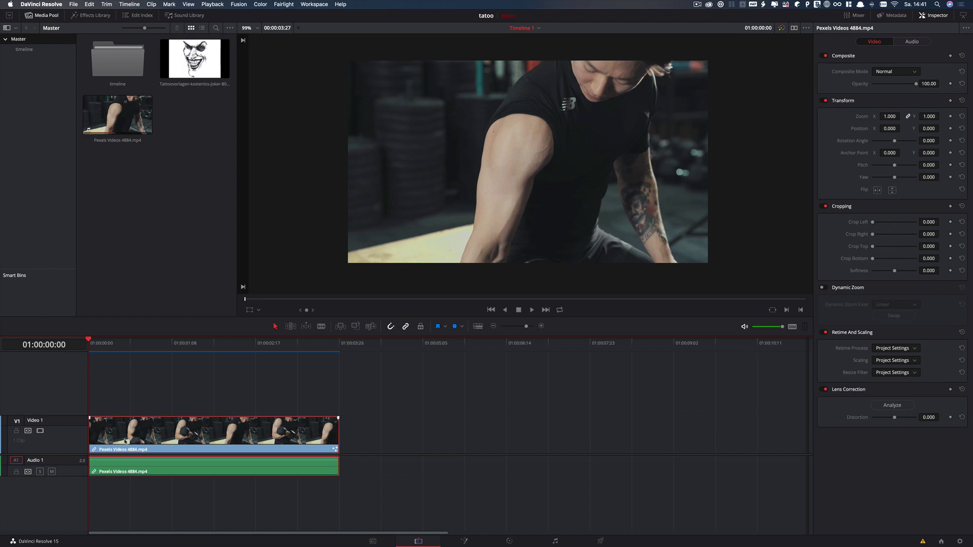
{"action": "left_click", "coordinate": [465, 542]}
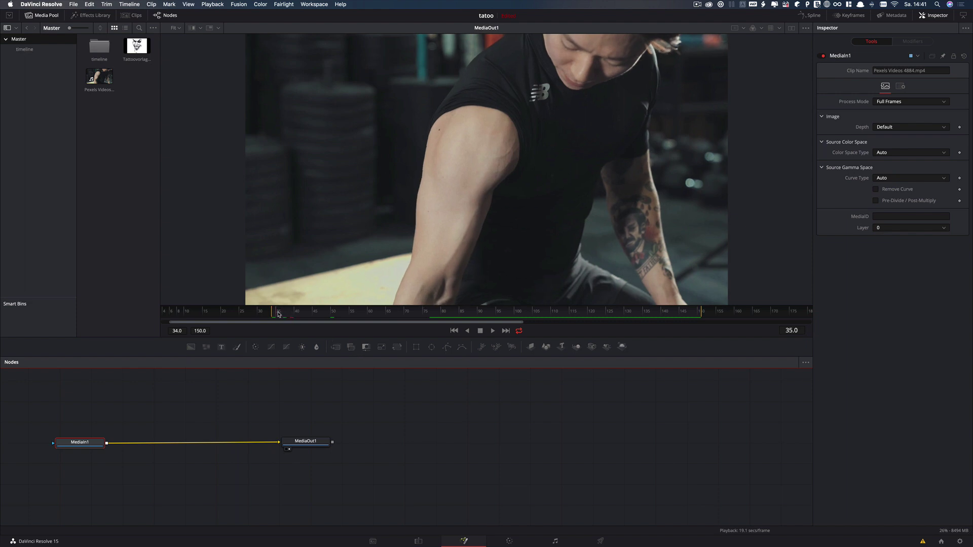
{"action": "key", "text": "space"}
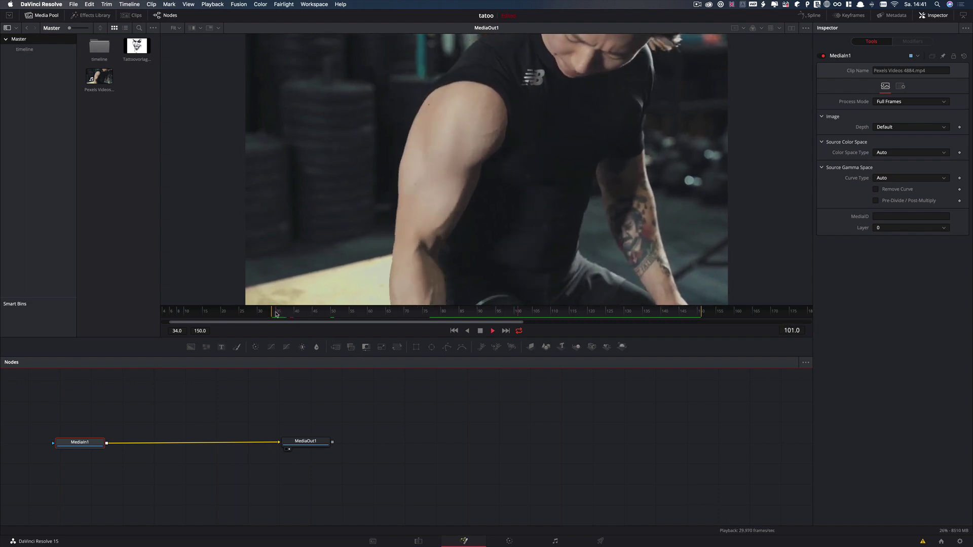
{"action": "key", "text": "space"}
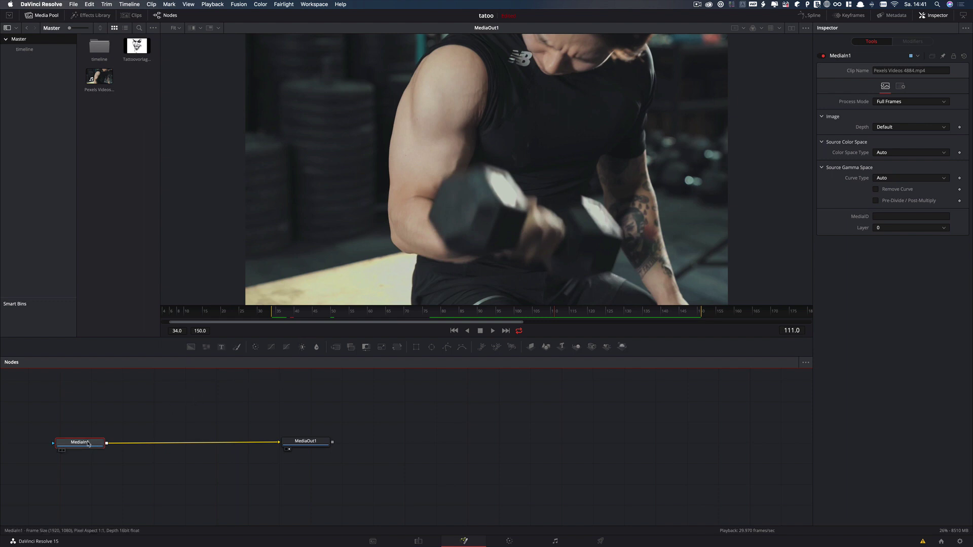
- Add a Planar Tracker node between MediaIn1 and MediaOut1 via the 'pla' search
{"action": "key", "text": "shift+space"}
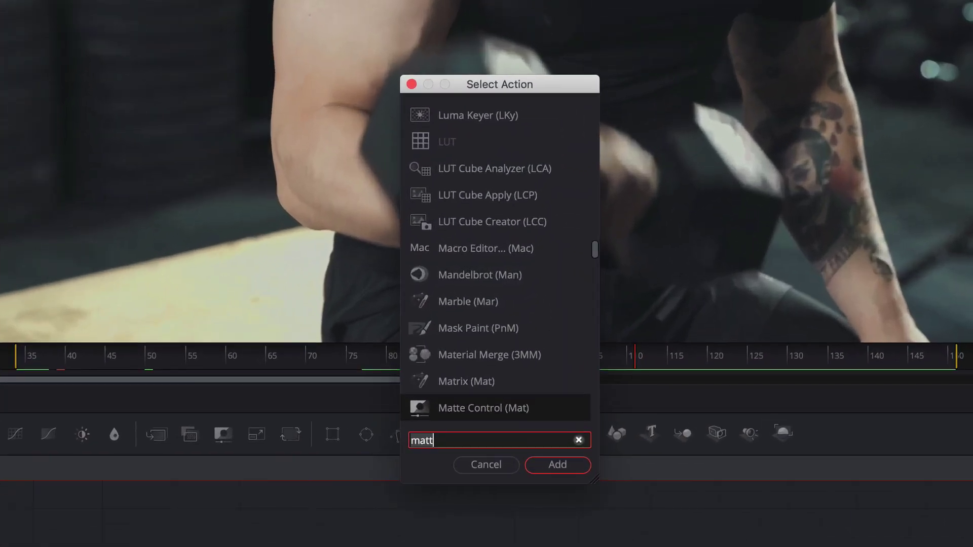
{"action": "type", "text": "pla"}
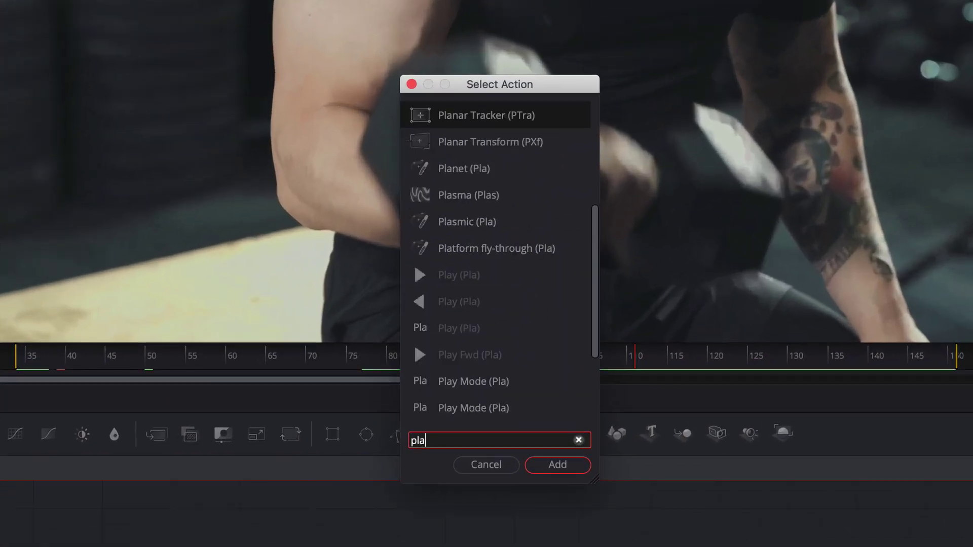
{"action": "key", "text": "Return"}
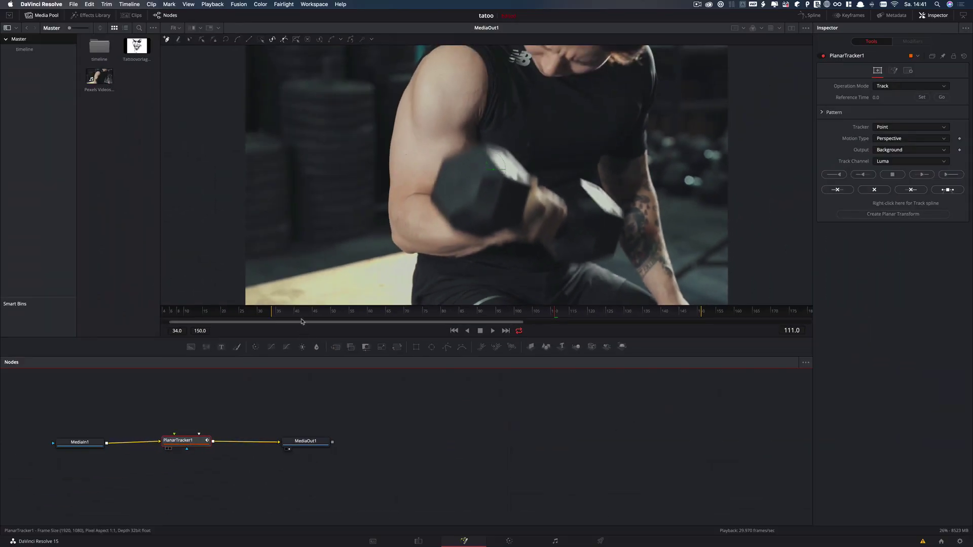
- At frame 34, set Motion Type to Translation, Rotation and make 34 the reference time
{"action": "left_click_drag", "start_coordinate": [304, 311], "coordinate": [276, 313]}
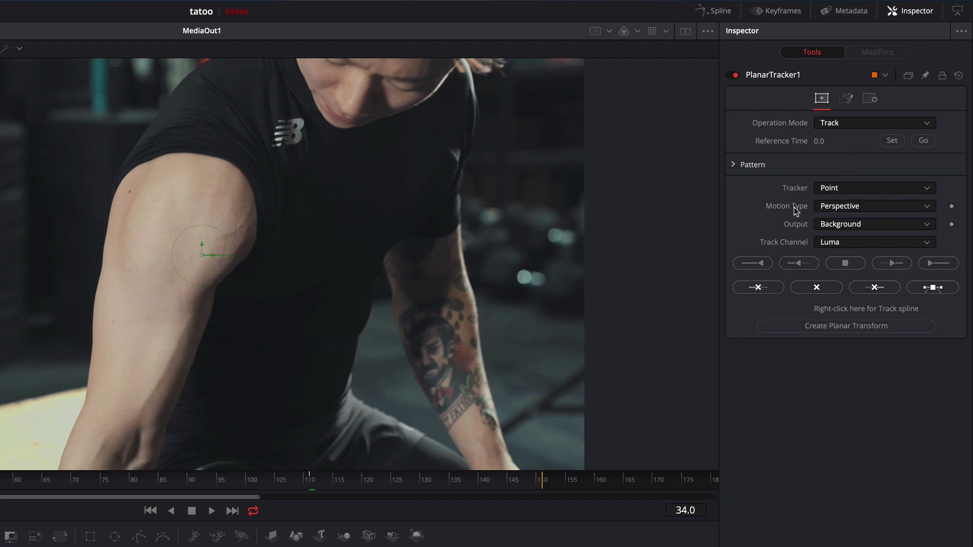
{"action": "left_click", "coordinate": [871, 208]}
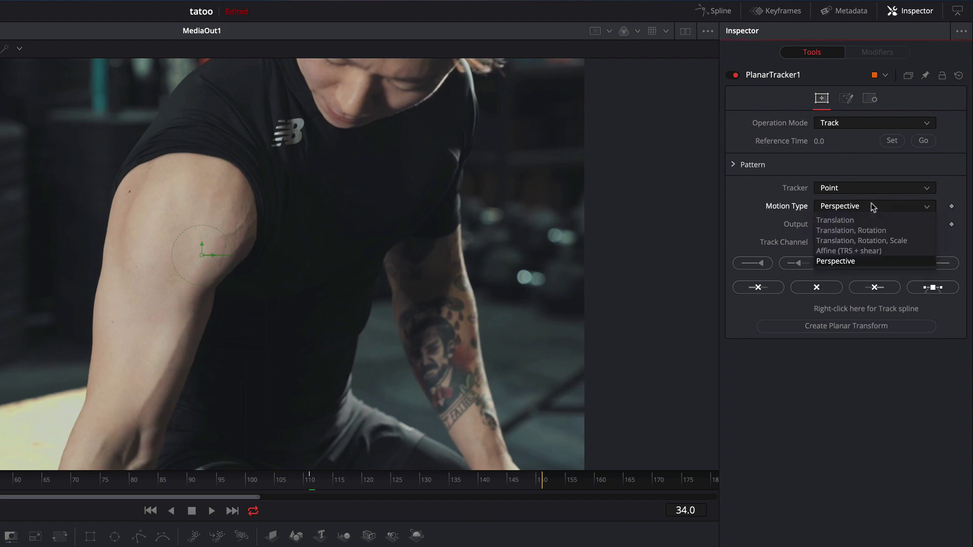
{"action": "left_click", "coordinate": [865, 231]}
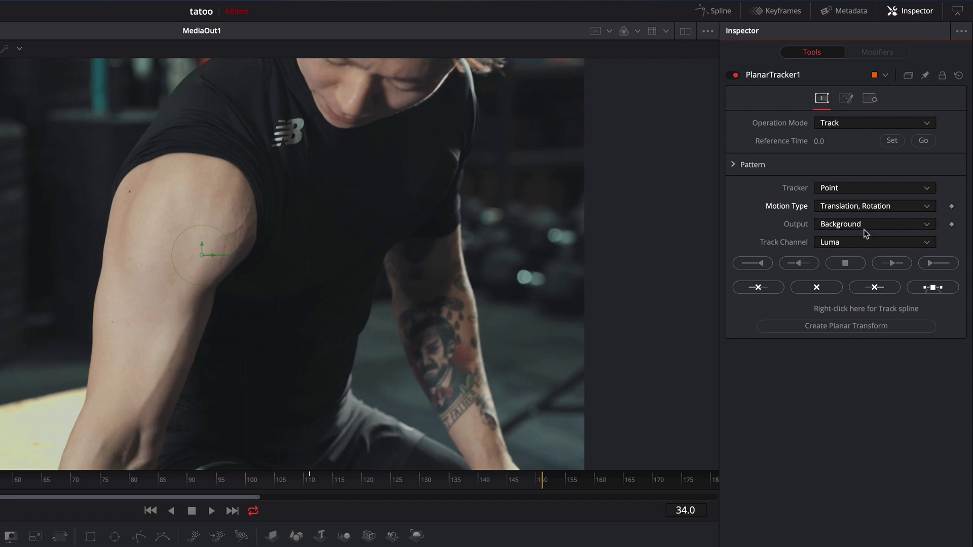
{"action": "left_click", "coordinate": [892, 142]}
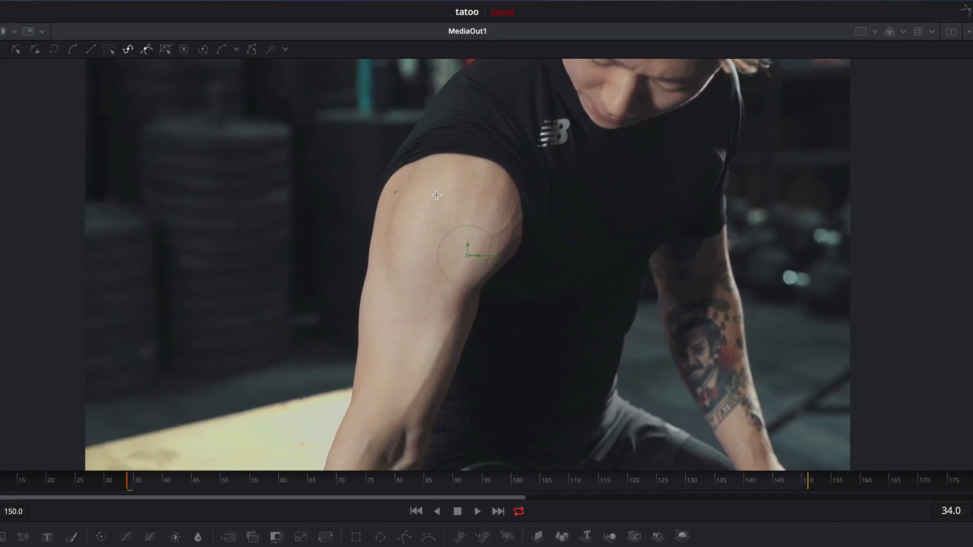
- Outline a closed four-point tracking shape around the upper-arm patch at frame 34
{"action": "left_click", "coordinate": [430, 183]}
{"action": "left_click", "coordinate": [411, 237]}
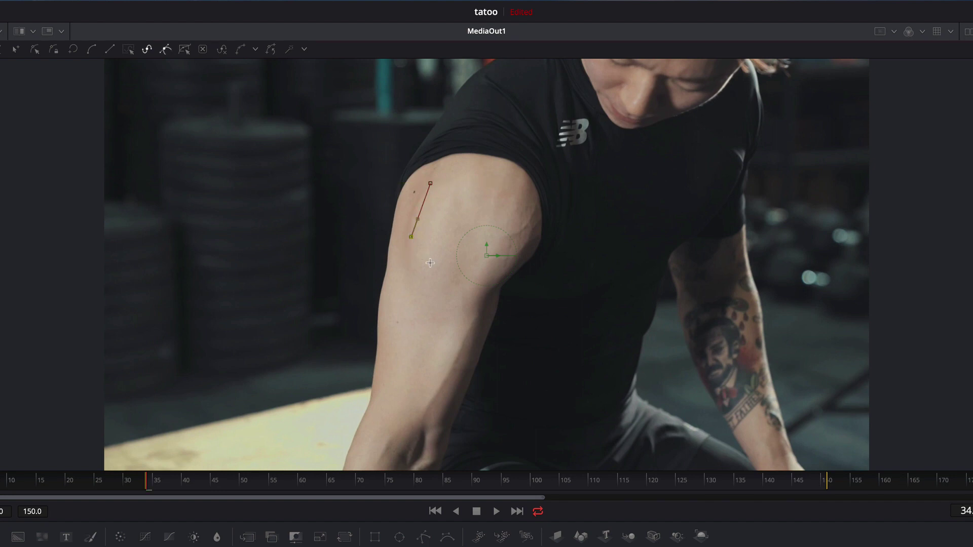
{"action": "left_click", "coordinate": [484, 263]}
{"action": "left_click", "coordinate": [512, 196]}
{"action": "left_click", "coordinate": [431, 183]}
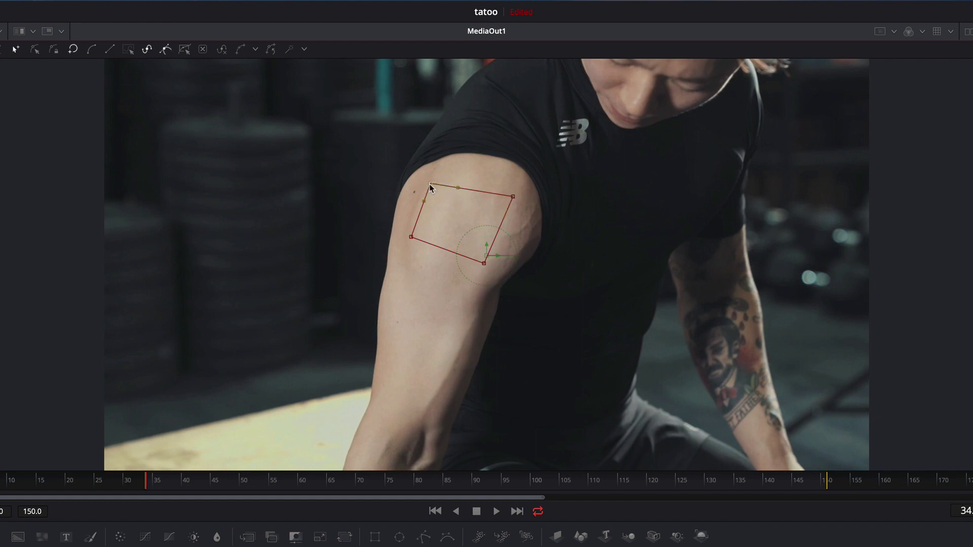
- Adjust the four corners of the tracking shape to fit the bare upper arm
{"action": "left_click_drag", "start_coordinate": [430, 182], "coordinate": [431, 174]}
{"action": "left_click_drag", "start_coordinate": [411, 236], "coordinate": [405, 241]}
{"action": "left_click_drag", "start_coordinate": [483, 262], "coordinate": [484, 274]}
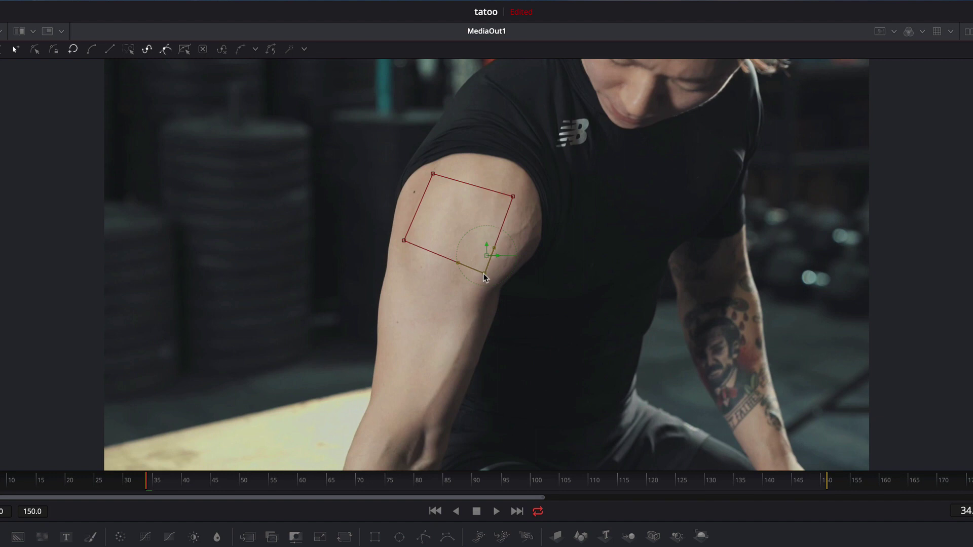
{"action": "left_click", "coordinate": [512, 197]}
{"action": "left_click_drag", "start_coordinate": [512, 198], "coordinate": [516, 195]}
{"action": "left_click_drag", "start_coordinate": [433, 174], "coordinate": [433, 167]}
{"action": "left_click_drag", "start_coordinate": [404, 241], "coordinate": [400, 241]}
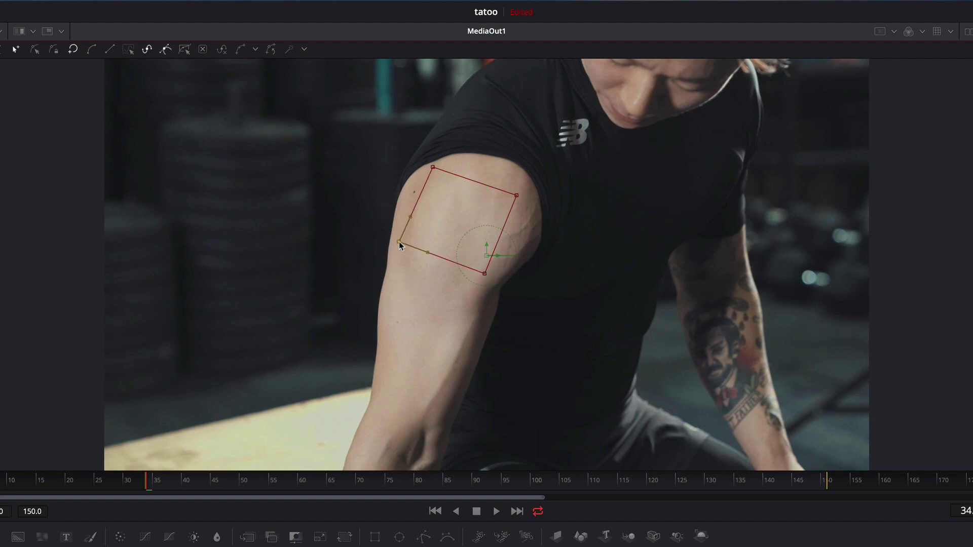
{"action": "left_click_drag", "start_coordinate": [433, 167], "coordinate": [432, 170]}
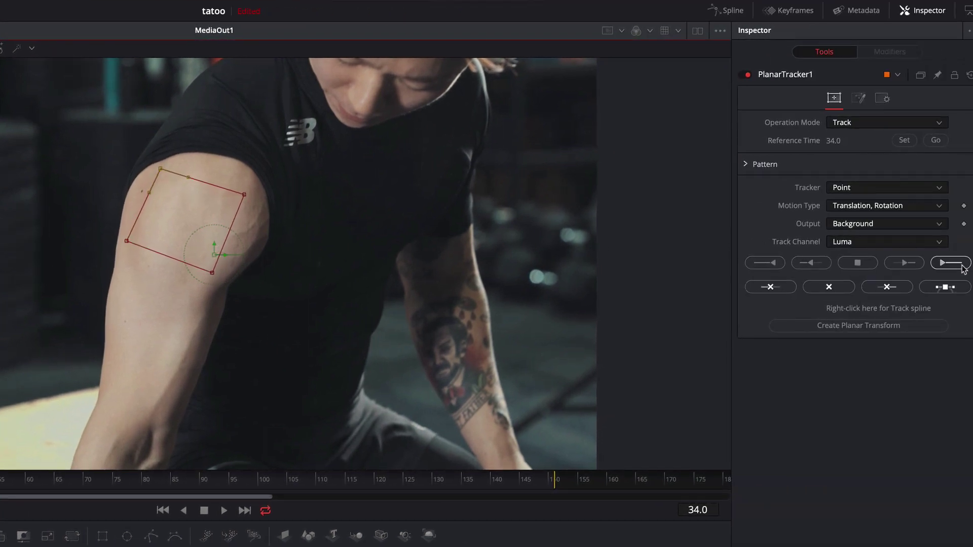
- Track the arm patch forward to frame 150, review playback, and return to frame 34
{"action": "left_click", "coordinate": [956, 266]}
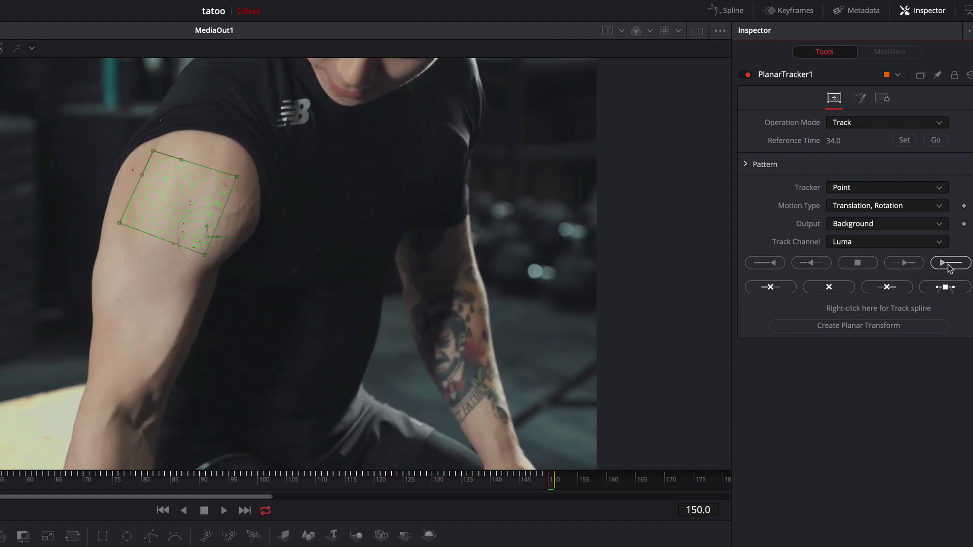
{"action": "key", "text": "space"}
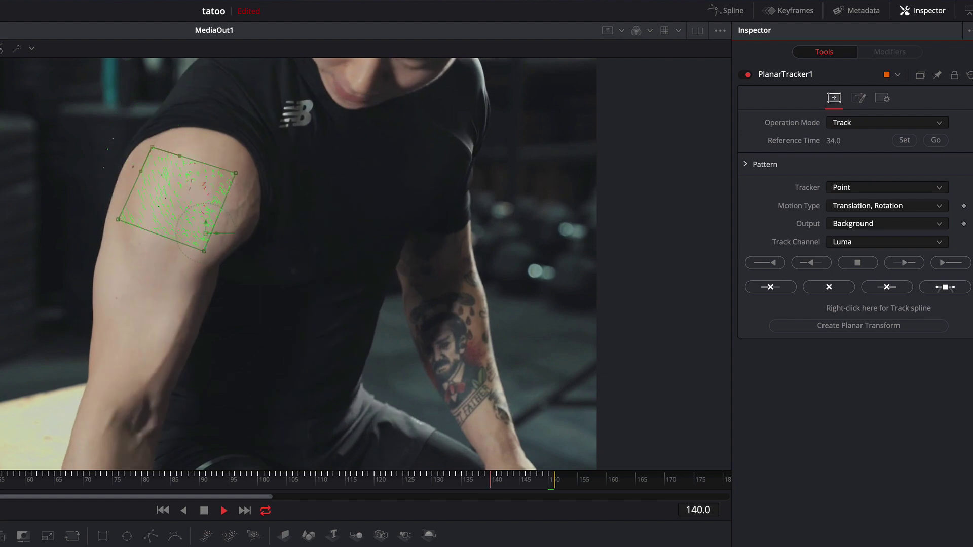
{"action": "key", "text": "space"}
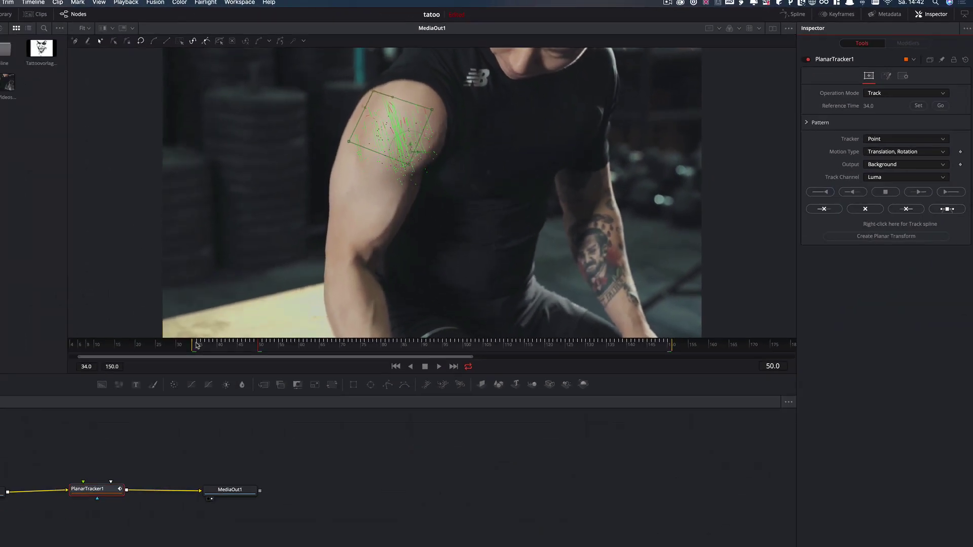
{"action": "left_click", "coordinate": [197, 345]}
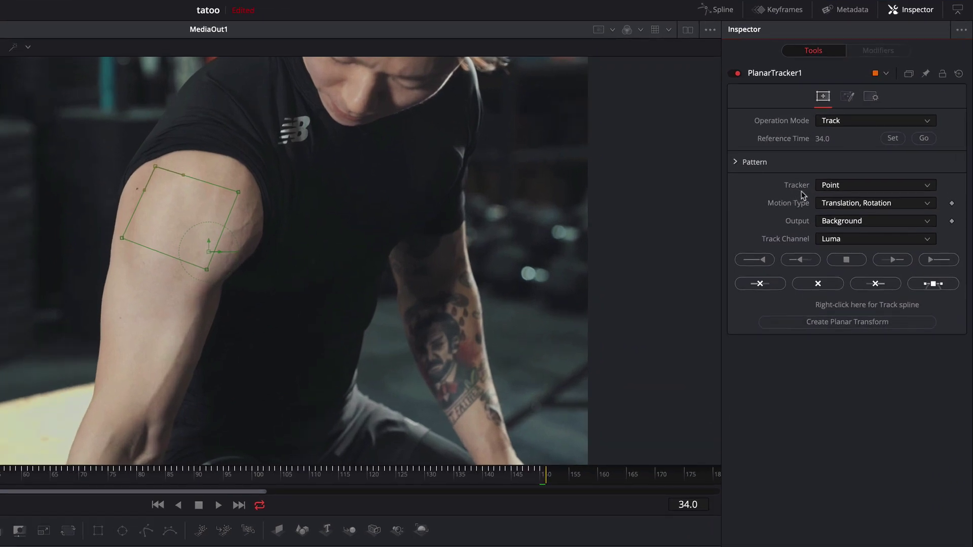
- Switch to Corner Pin mode and feed the Tattoovorlage joker image as MediaIn2 into PlanarTracker1
{"action": "left_click", "coordinate": [847, 123]}
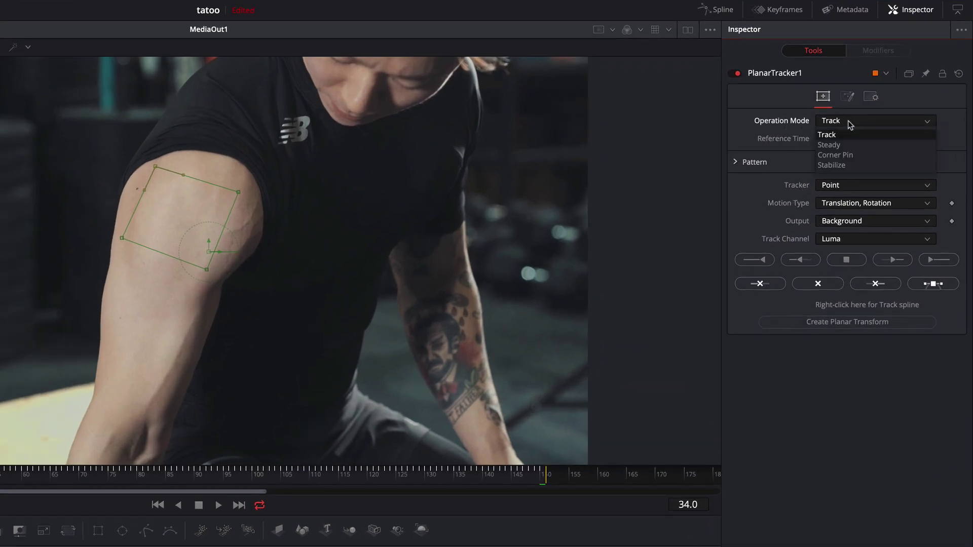
{"action": "left_click", "coordinate": [848, 155]}
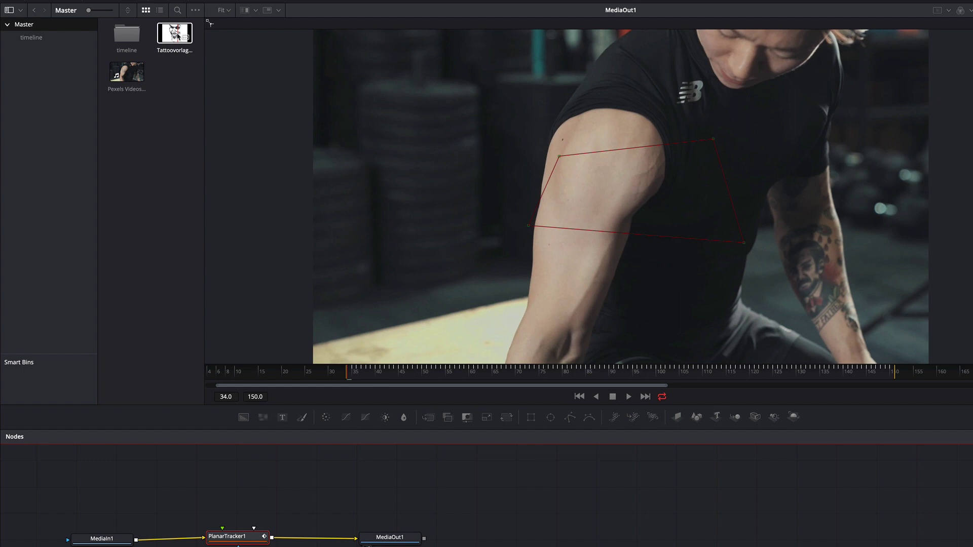
{"action": "left_click_drag", "start_coordinate": [180, 36], "coordinate": [120, 491]}
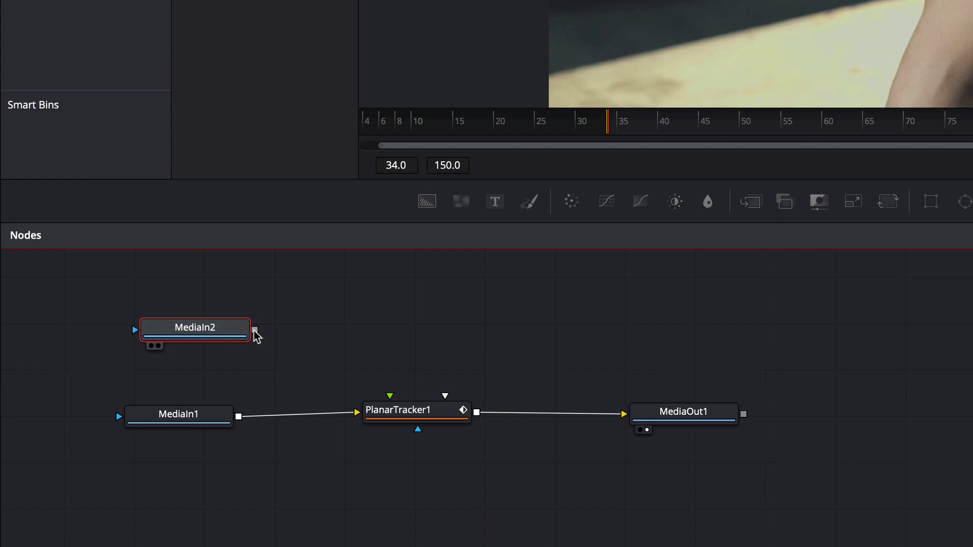
{"action": "left_click_drag", "start_coordinate": [255, 330], "coordinate": [393, 398]}
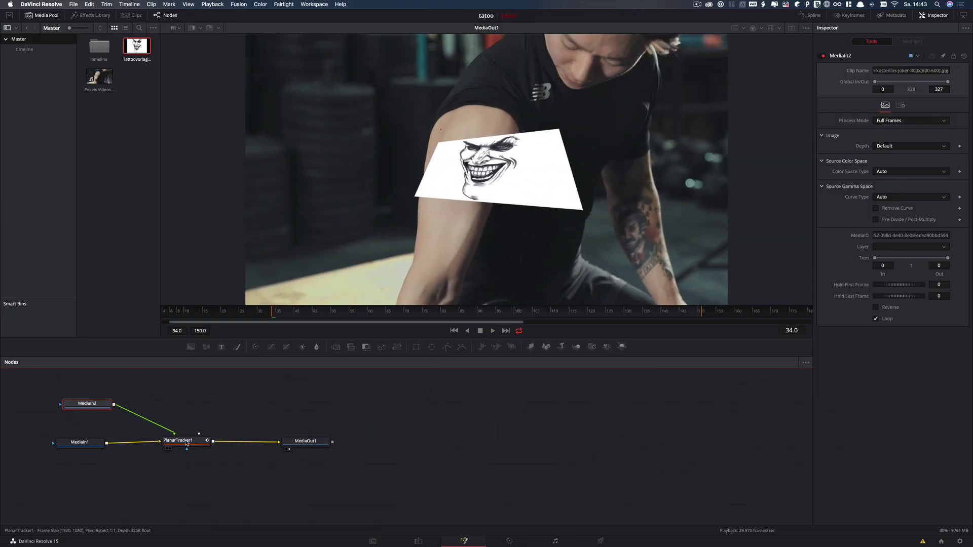
- Set Corner Pin 1's Apply Mode to Color Burn in the PlanarTracker1 settings
{"action": "left_click", "coordinate": [186, 444]}
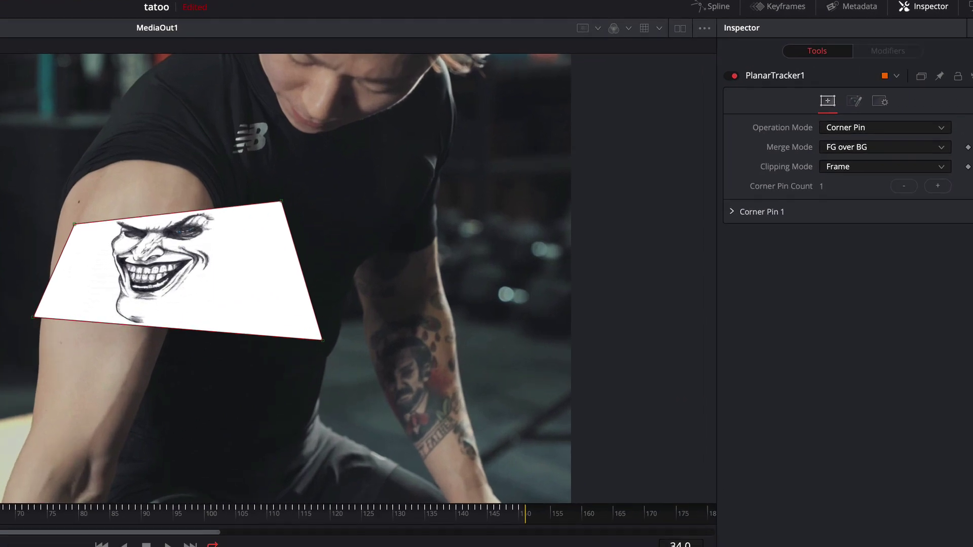
{"action": "left_click", "coordinate": [732, 212]}
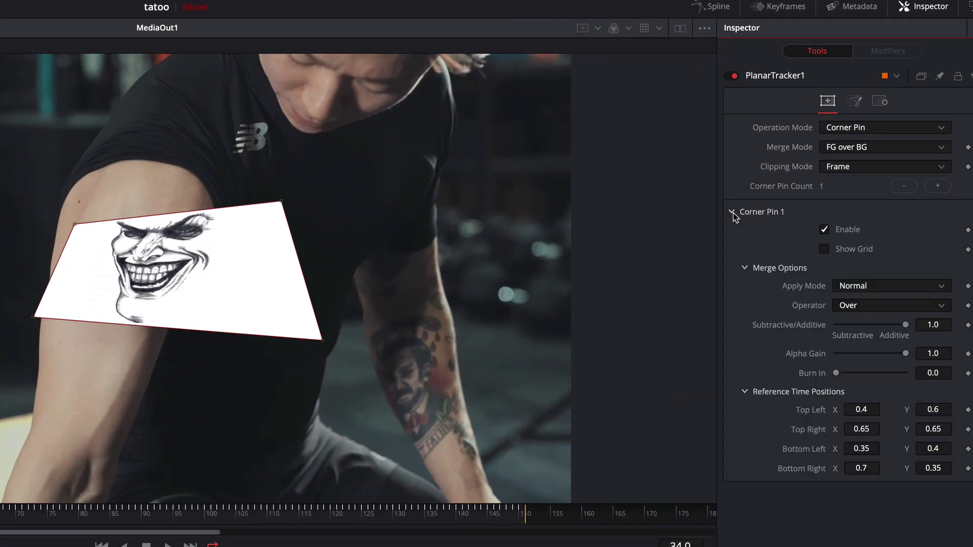
{"action": "left_click", "coordinate": [879, 287]}
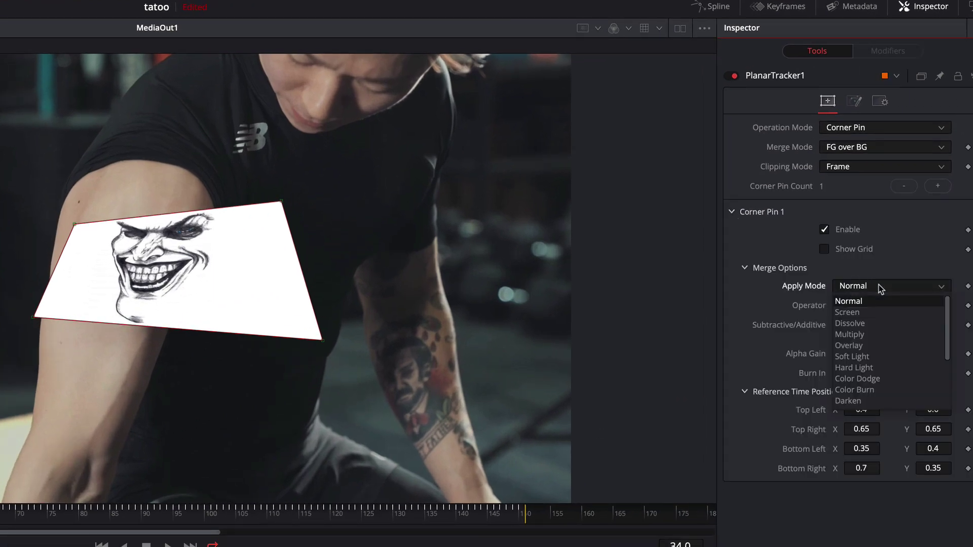
{"action": "left_click", "coordinate": [880, 391]}
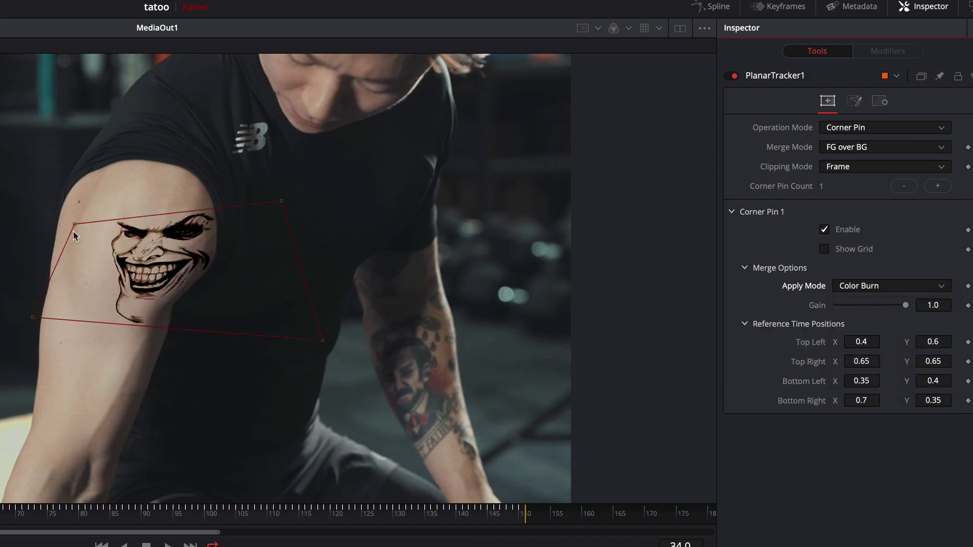
- Drag the tattoo's four corner pins roughly onto the upper arm
{"action": "left_click_drag", "start_coordinate": [74, 225], "coordinate": [85, 194]}
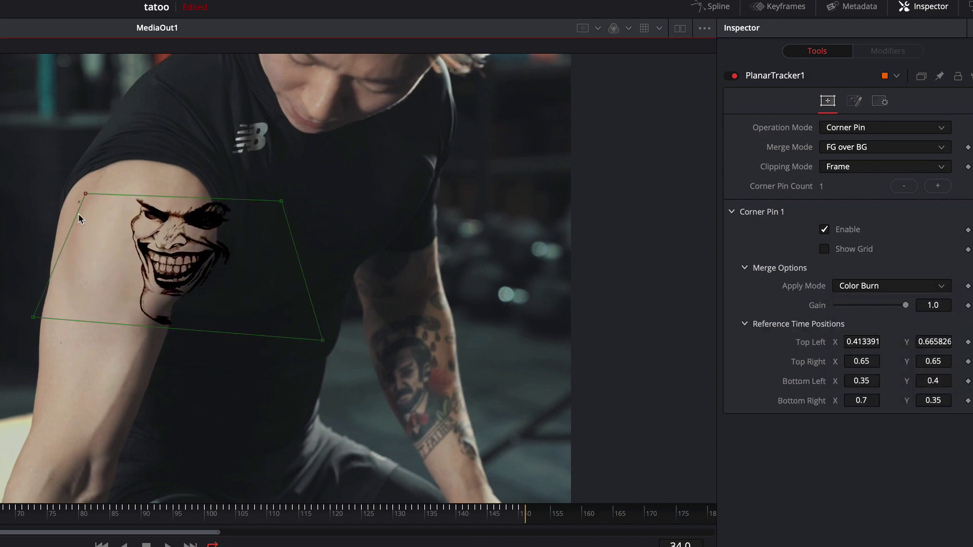
{"action": "left_click_drag", "start_coordinate": [32, 318], "coordinate": [47, 310]}
{"action": "left_click_drag", "start_coordinate": [322, 341], "coordinate": [150, 342]}
{"action": "left_click_drag", "start_coordinate": [282, 200], "coordinate": [191, 206]}
{"action": "left_click_drag", "start_coordinate": [86, 194], "coordinate": [60, 174]}
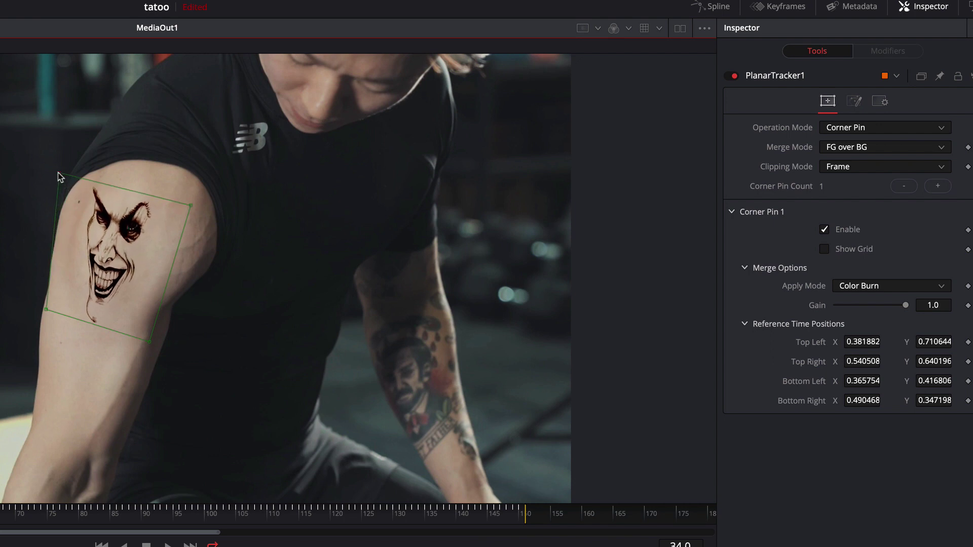
{"action": "left_click_drag", "start_coordinate": [45, 310], "coordinate": [19, 306]}
- Fine-tune the tattoo's corners to fit the arm and lower Gain to about 0.636
{"action": "left_click_drag", "start_coordinate": [150, 341], "coordinate": [154, 346]}
{"action": "left_click_drag", "start_coordinate": [192, 206], "coordinate": [201, 203]}
{"action": "left_click_drag", "start_coordinate": [58, 173], "coordinate": [52, 171]}
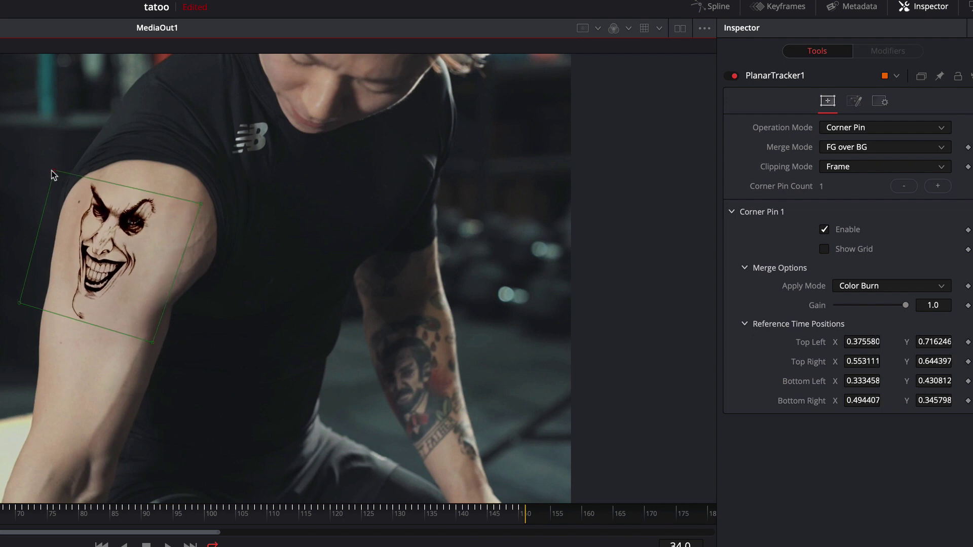
{"action": "left_click_drag", "start_coordinate": [202, 204], "coordinate": [221, 200]}
{"action": "left_click_drag", "start_coordinate": [152, 342], "coordinate": [167, 347]}
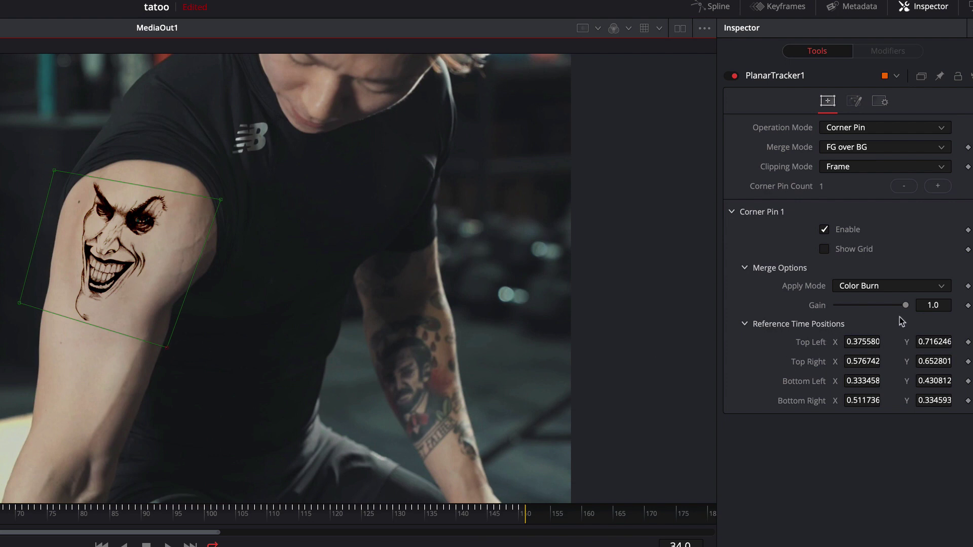
{"action": "left_click_drag", "start_coordinate": [905, 306], "coordinate": [881, 309]}
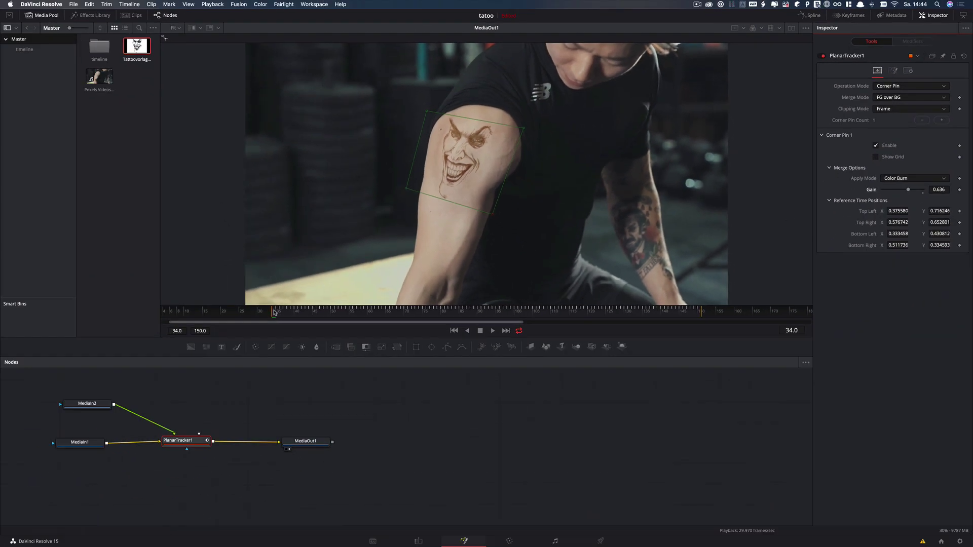
- Play back the tracked tattoo, then disconnect MediaIn2 from PlanarTracker1 and select MediaIn2
{"action": "key", "text": "space"}
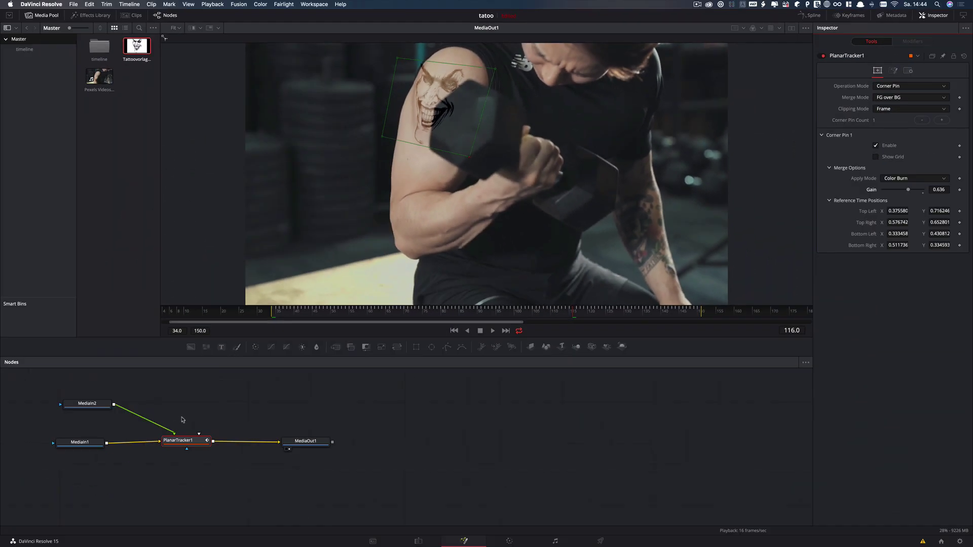
{"action": "left_click_drag", "start_coordinate": [174, 434], "coordinate": [151, 424]}
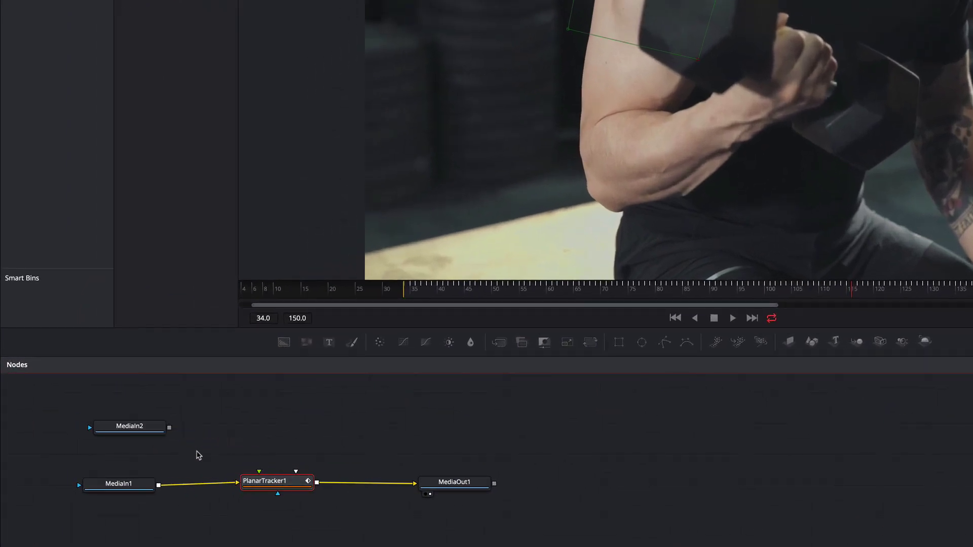
{"action": "left_click", "coordinate": [155, 431]}
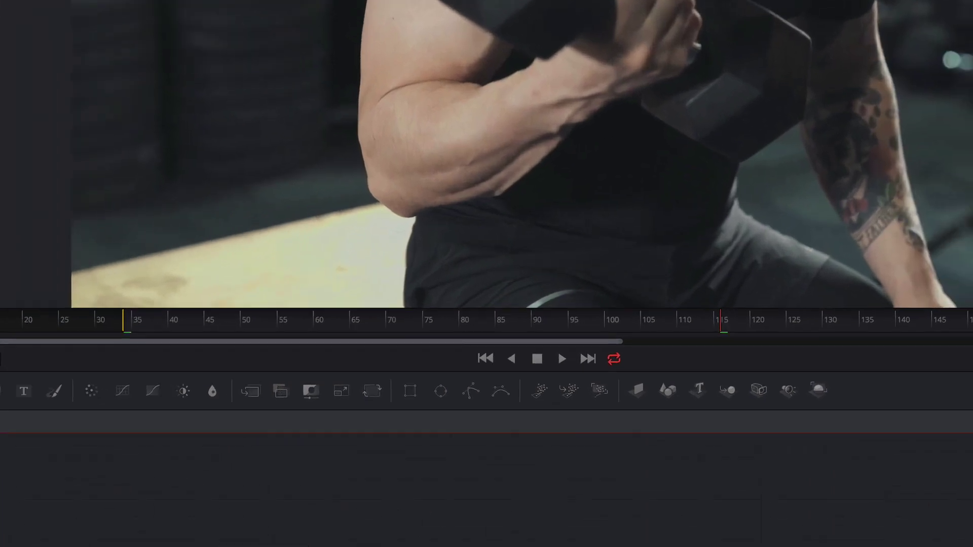
- Add a Matte Control node after MediaIn2 and move MatteControl1 to the right
{"action": "key", "text": "shift+space"}
{"action": "type", "text": "pla"}
{"action": "type", "text": "mat"}
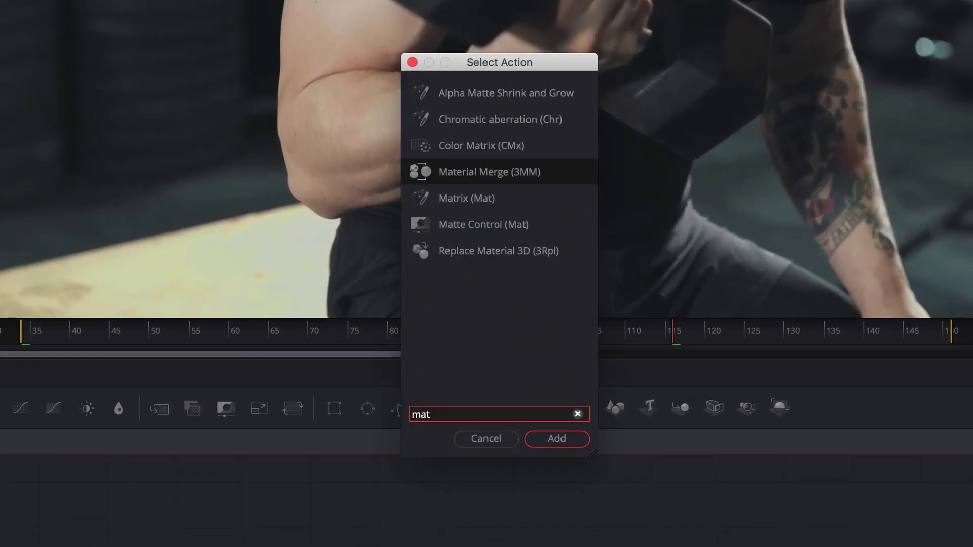
{"action": "key", "text": "Down"}
{"action": "key", "text": "Down"}
{"action": "key", "text": "Return"}
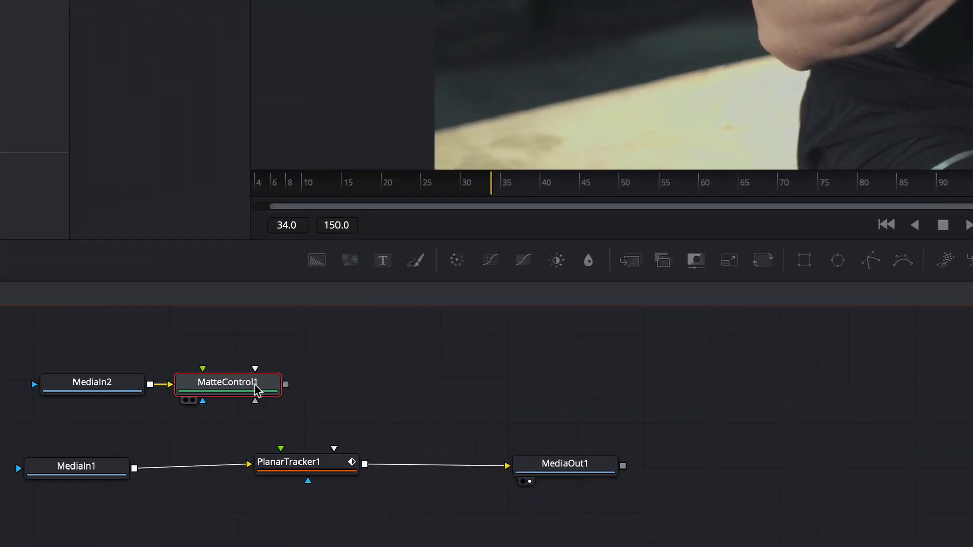
{"action": "left_click_drag", "start_coordinate": [256, 390], "coordinate": [313, 389]}
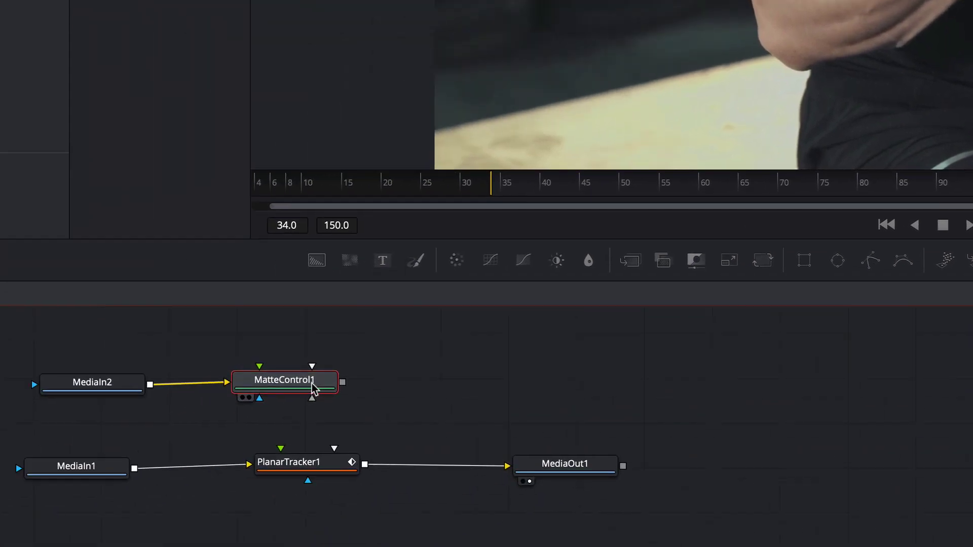
- Add a Polygon node and wire Polygon1 into MatteControl1's garbage matte
{"action": "left_click_drag", "start_coordinate": [870, 262], "coordinate": [463, 384]}
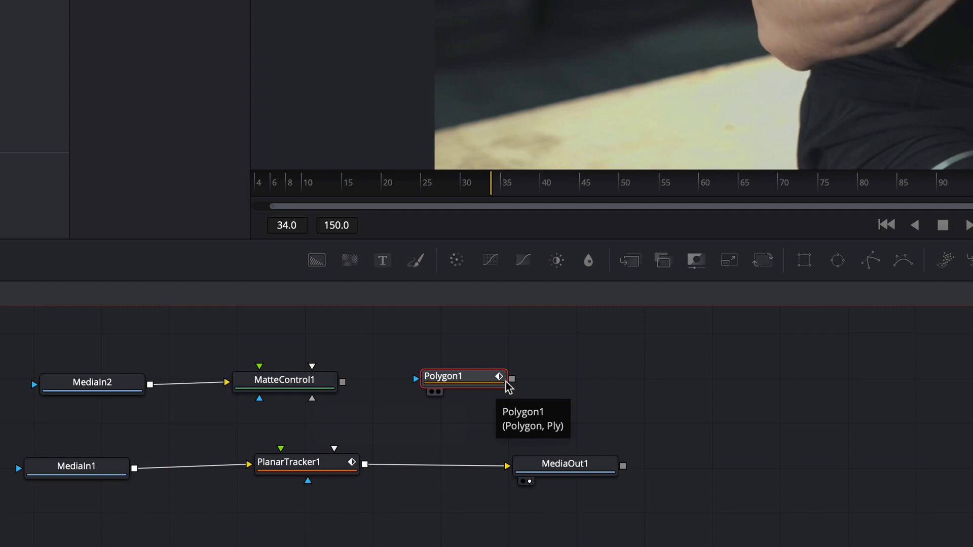
{"action": "left_click_drag", "start_coordinate": [512, 378], "coordinate": [324, 384]}
{"action": "left_click", "coordinate": [325, 389]}
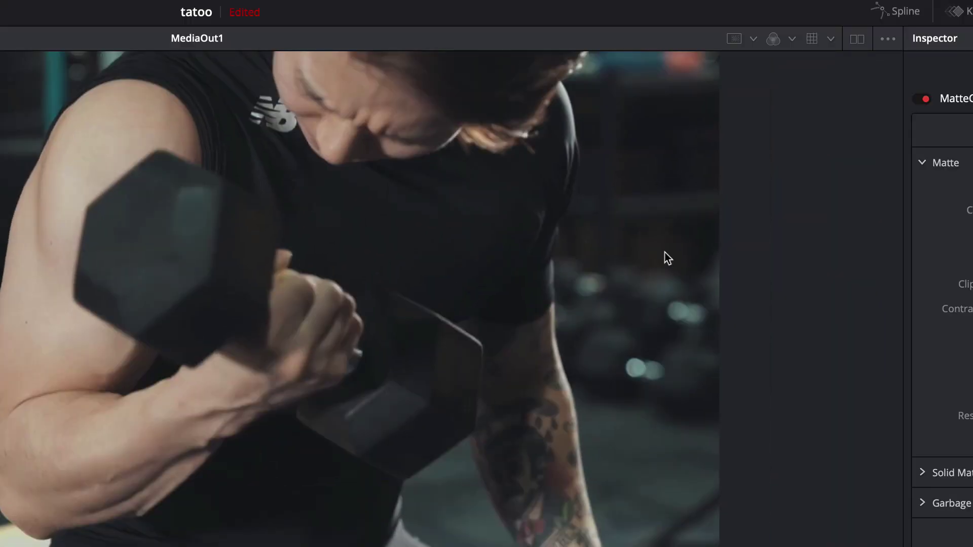
- Show MatteControl1 in a second viewer and select Polygon1 for drawing
{"action": "left_click", "coordinate": [857, 39]}
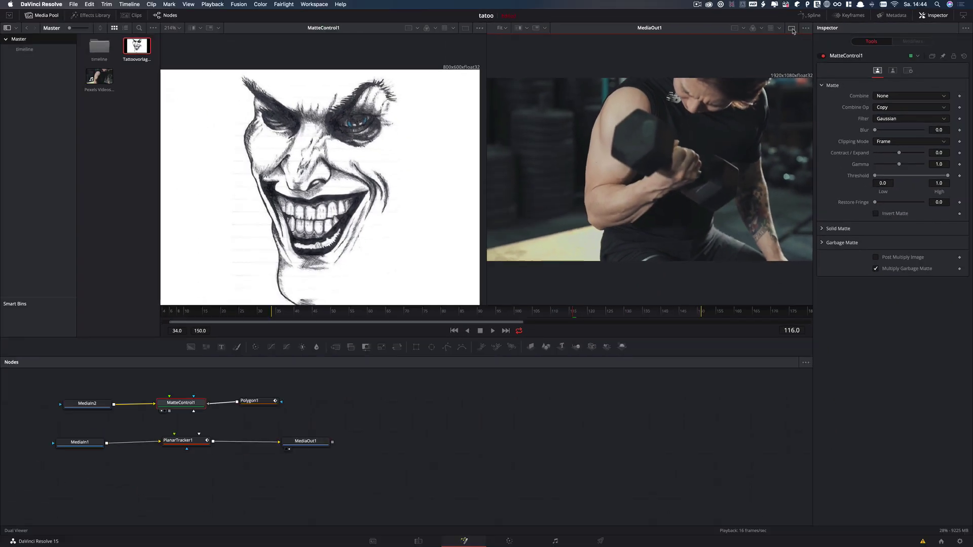
{"action": "left_click", "coordinate": [233, 370]}
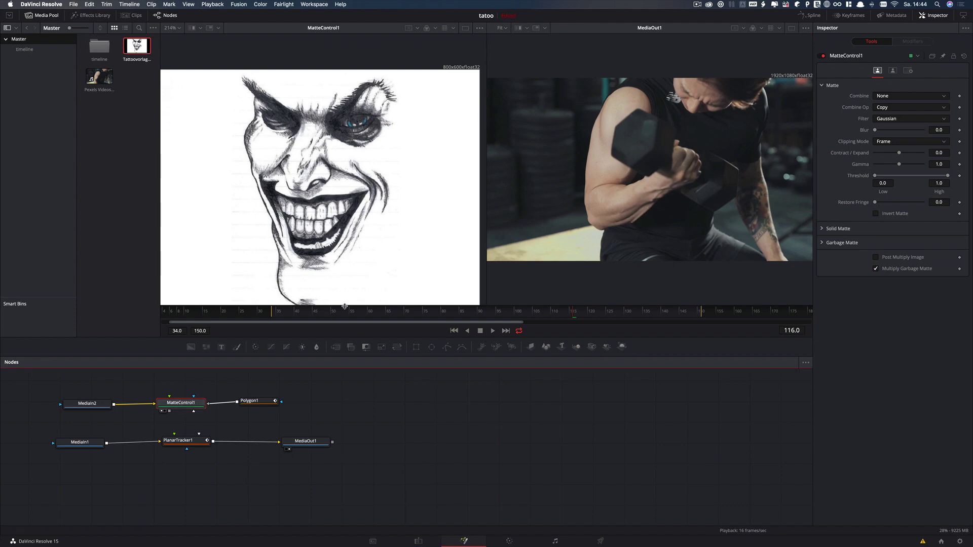
{"action": "scroll", "coordinate": [260, 160], "scroll_direction": "down", "scroll_amount": 3}
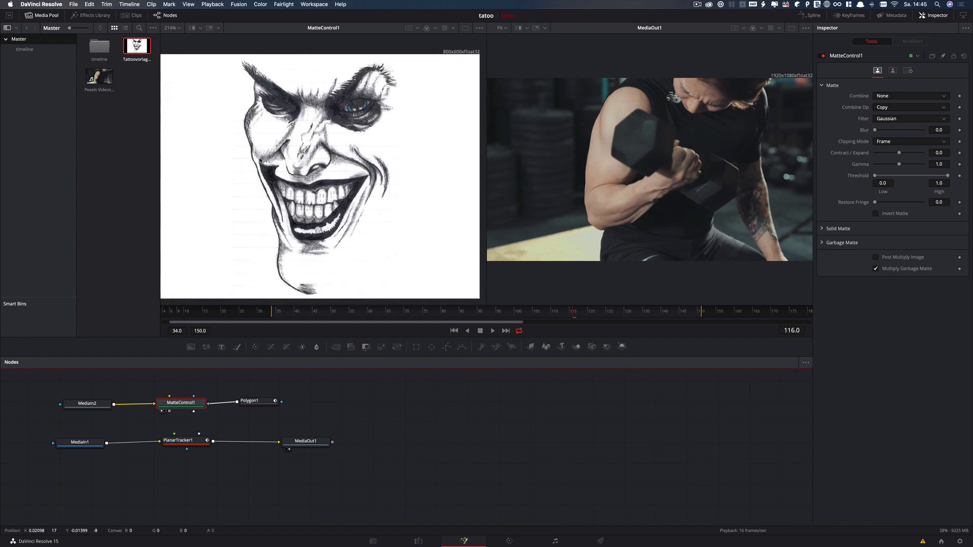
{"action": "left_click", "coordinate": [245, 403]}
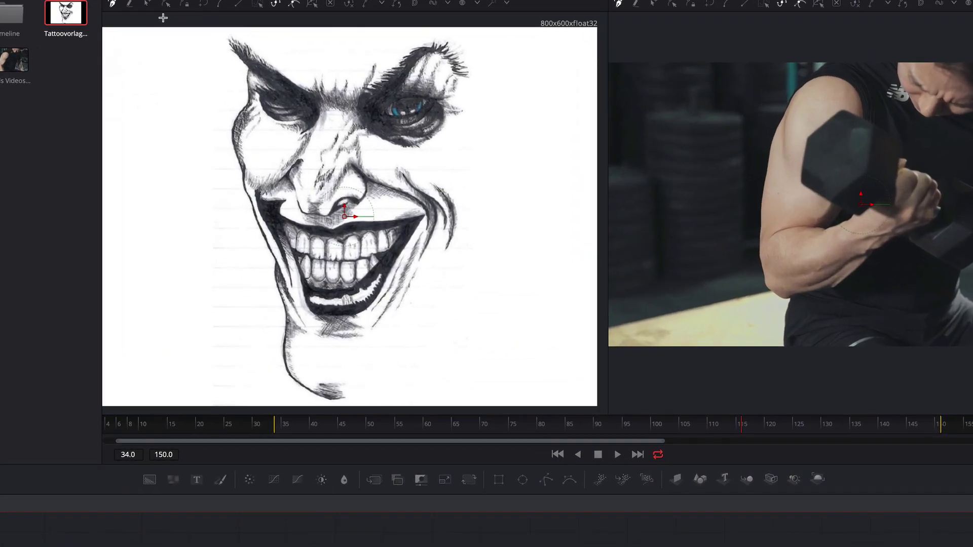
- Draw a closed four-point polygon mask spanning most of the joker drawing
{"action": "left_click", "coordinate": [163, 18]}
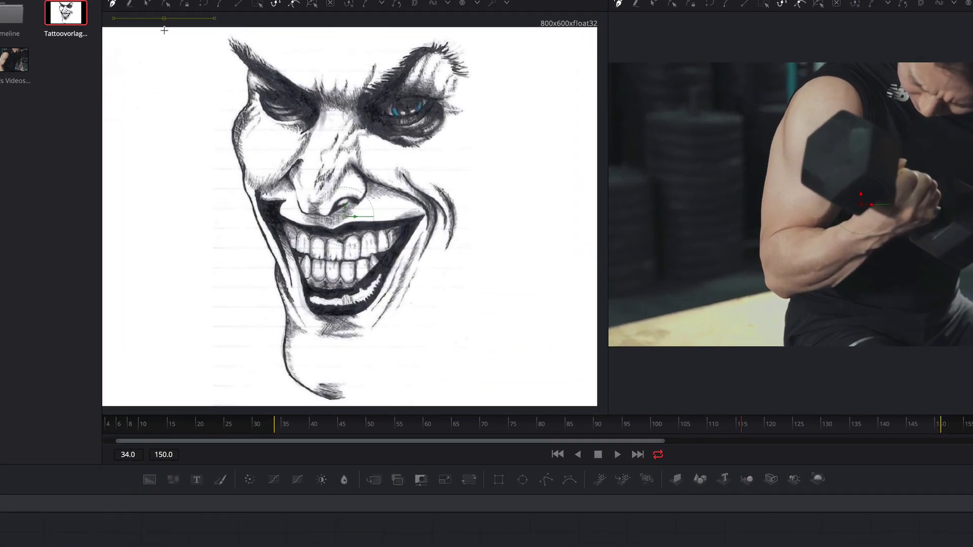
{"action": "left_click", "coordinate": [153, 411]}
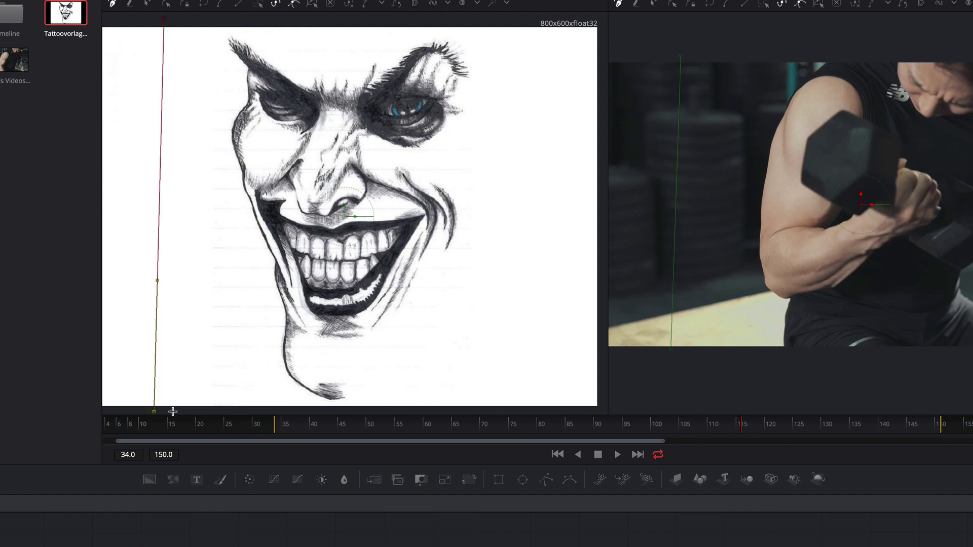
{"action": "left_click", "coordinate": [537, 410]}
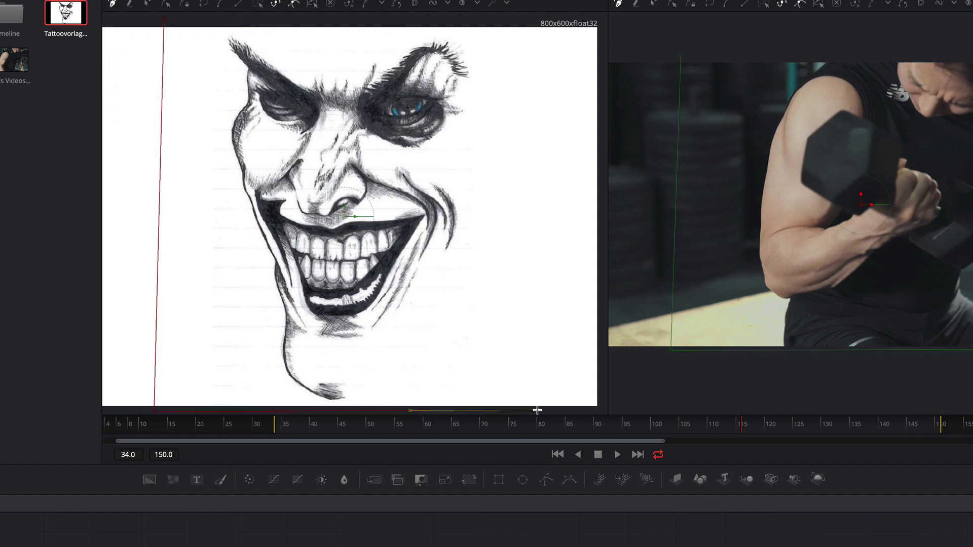
{"action": "left_click", "coordinate": [533, 21]}
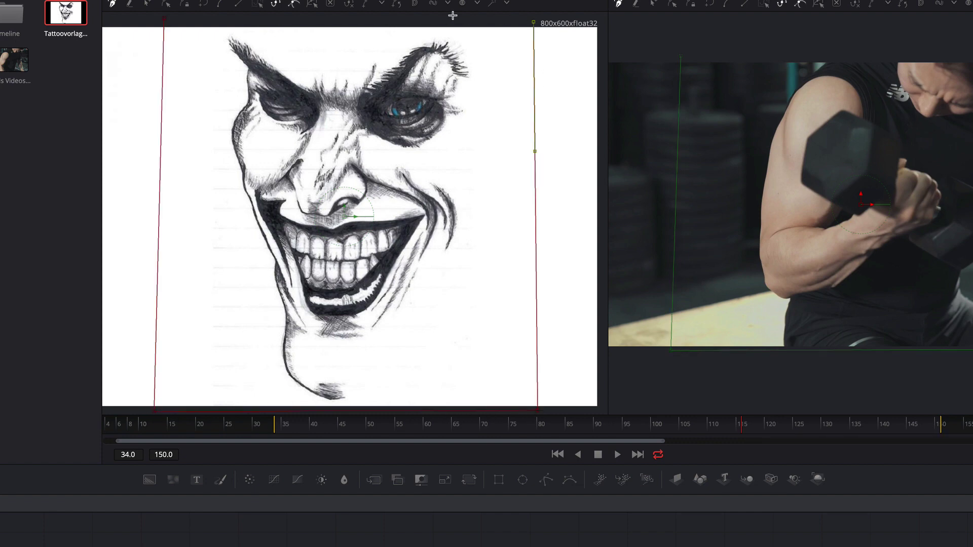
{"action": "left_click", "coordinate": [164, 19]}
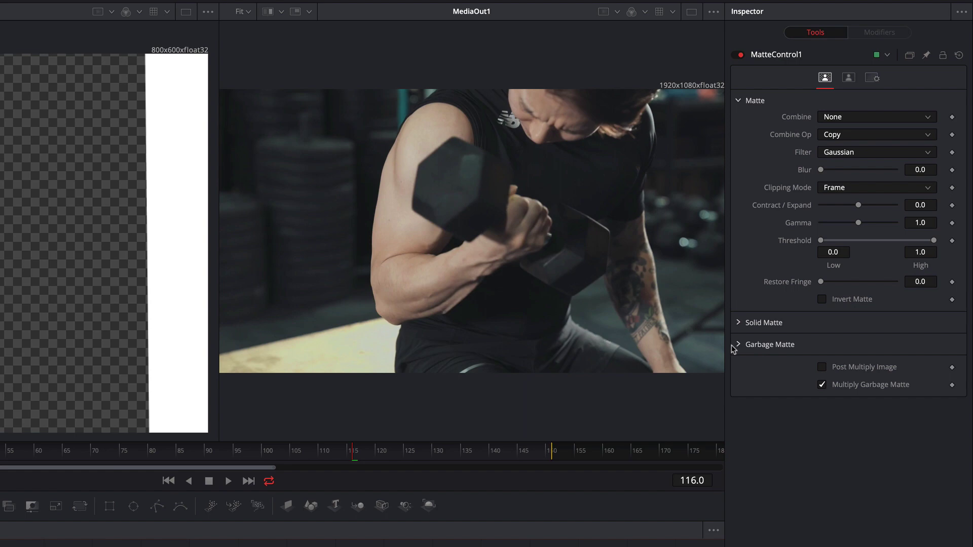
- Invert MatteControl1's garbage matte and connect its output to PlanarTracker1's Corner Pin 1 input
{"action": "left_click", "coordinate": [739, 345]}
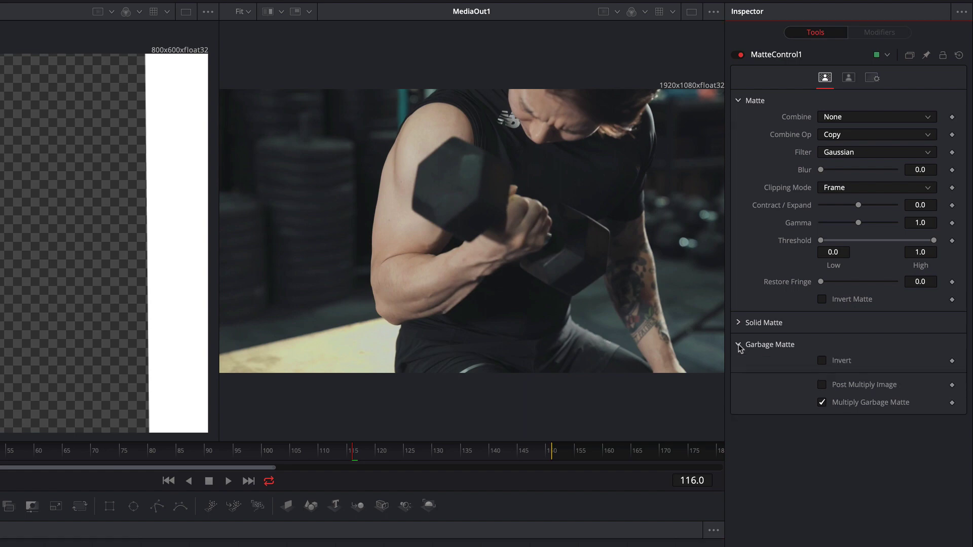
{"action": "left_click", "coordinate": [821, 361]}
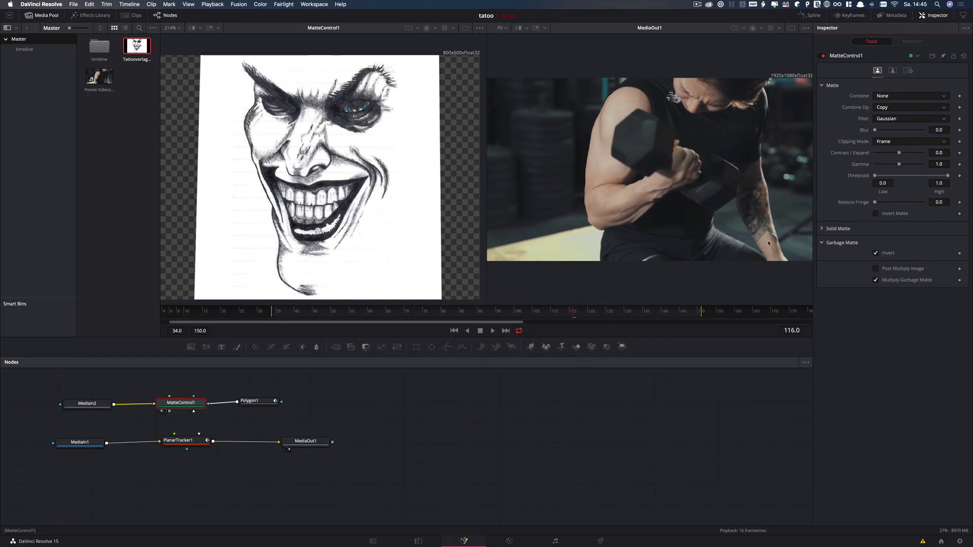
{"action": "left_click", "coordinate": [197, 445]}
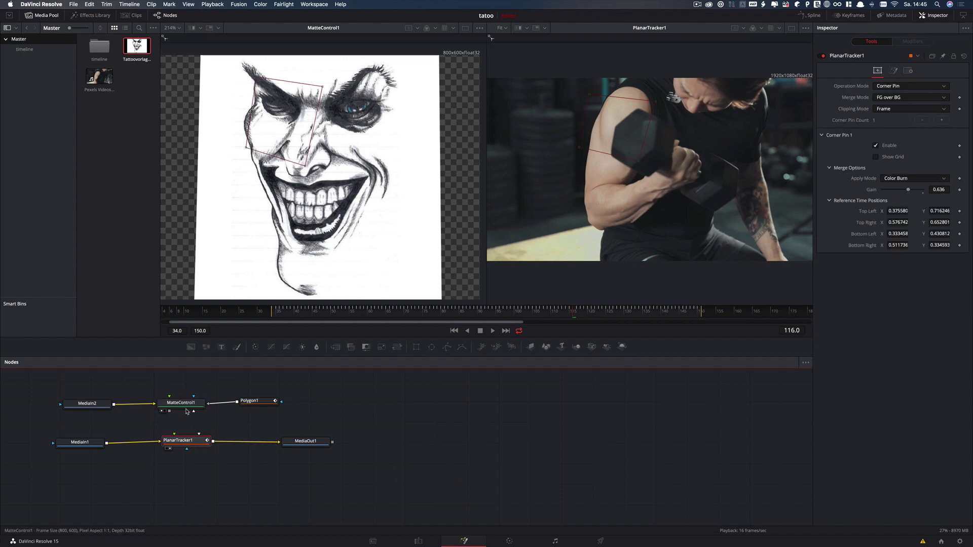
{"action": "left_click", "coordinate": [186, 406]}
{"action": "left_click", "coordinate": [195, 445]}
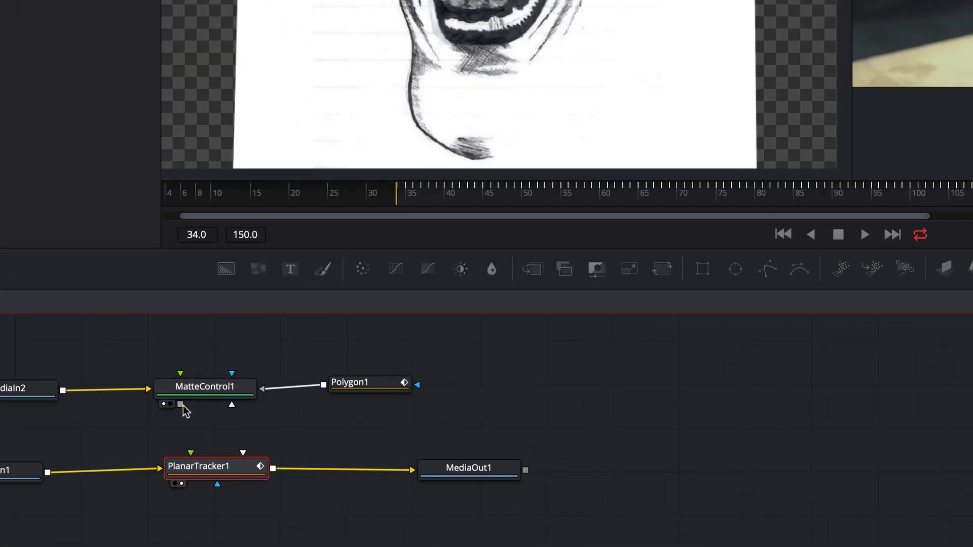
{"action": "left_click_drag", "start_coordinate": [181, 404], "coordinate": [191, 453]}
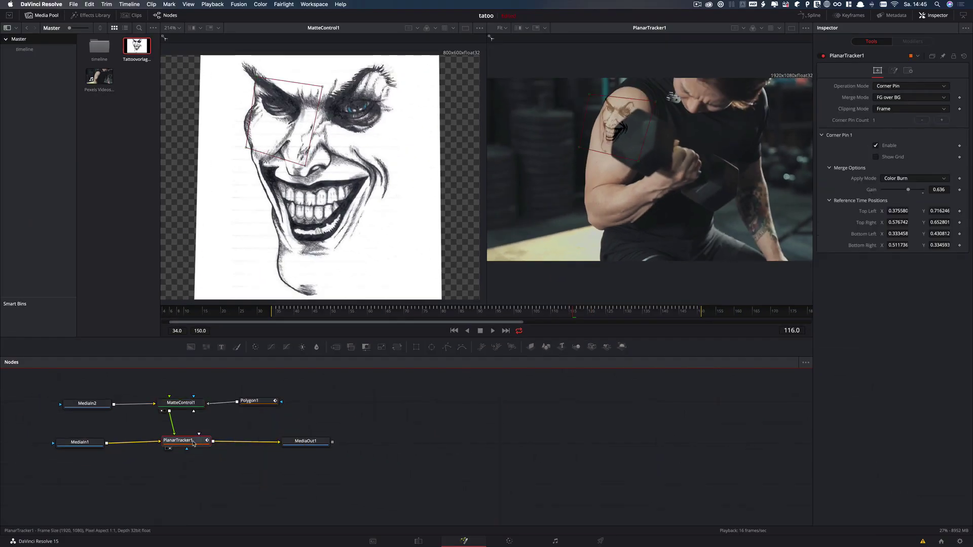
- Go back to frame 34, scrub forward to frame 62, and select the Polygon1 node
{"action": "left_click", "coordinate": [273, 312]}
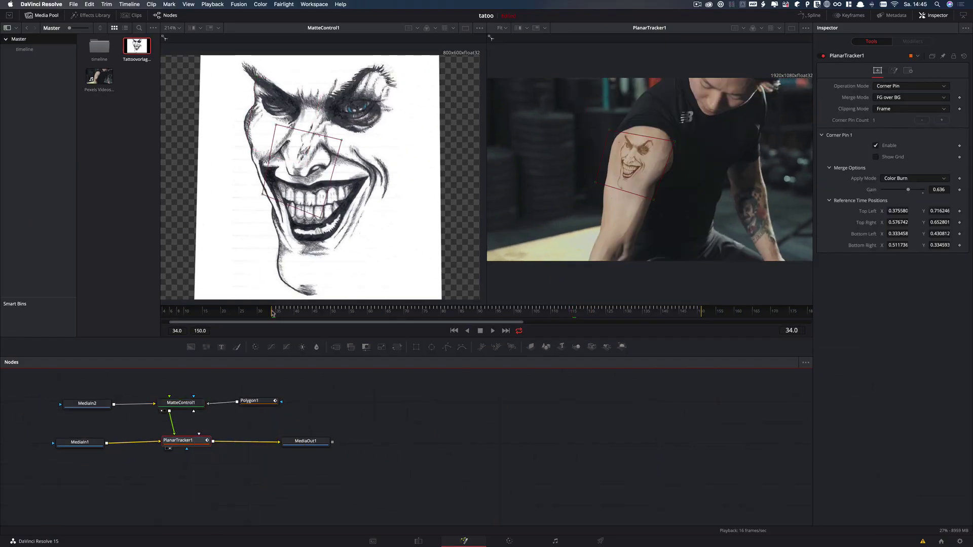
{"action": "left_click_drag", "start_coordinate": [273, 313], "coordinate": [377, 314]}
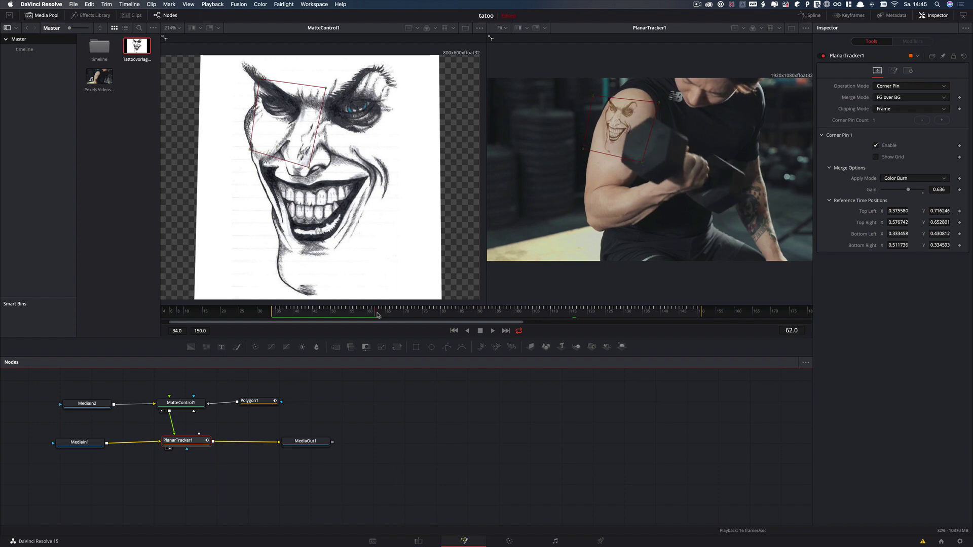
{"action": "left_click", "coordinate": [249, 401]}
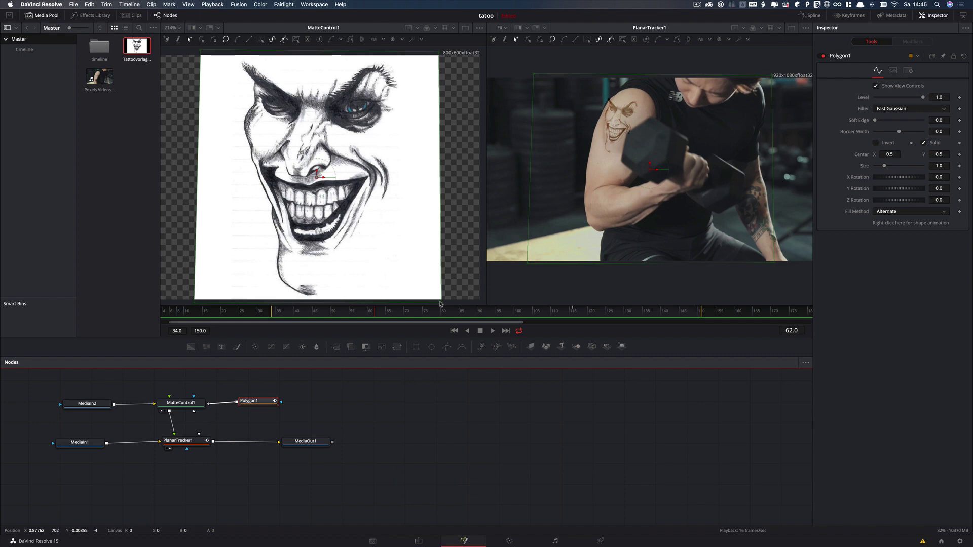
- Pull the polygon matte's lower-right corner up and to the left
{"action": "left_click_drag", "start_coordinate": [440, 304], "coordinate": [416, 284]}
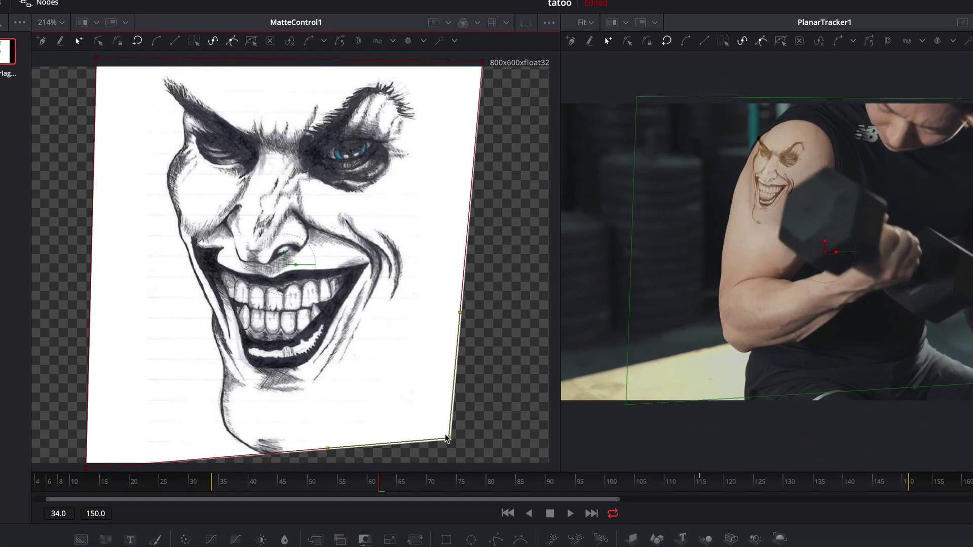
{"action": "left_click_drag", "start_coordinate": [446, 438], "coordinate": [369, 394]}
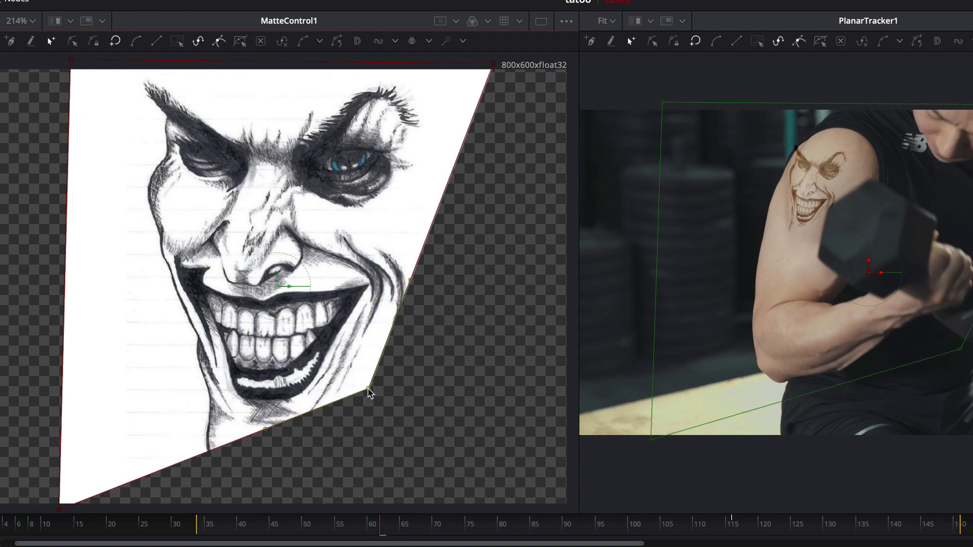
{"action": "scroll", "coordinate": [816, 270], "scroll_direction": "down", "scroll_amount": 2}
{"action": "scroll", "coordinate": [815, 270], "scroll_direction": "up", "scroll_amount": 1}
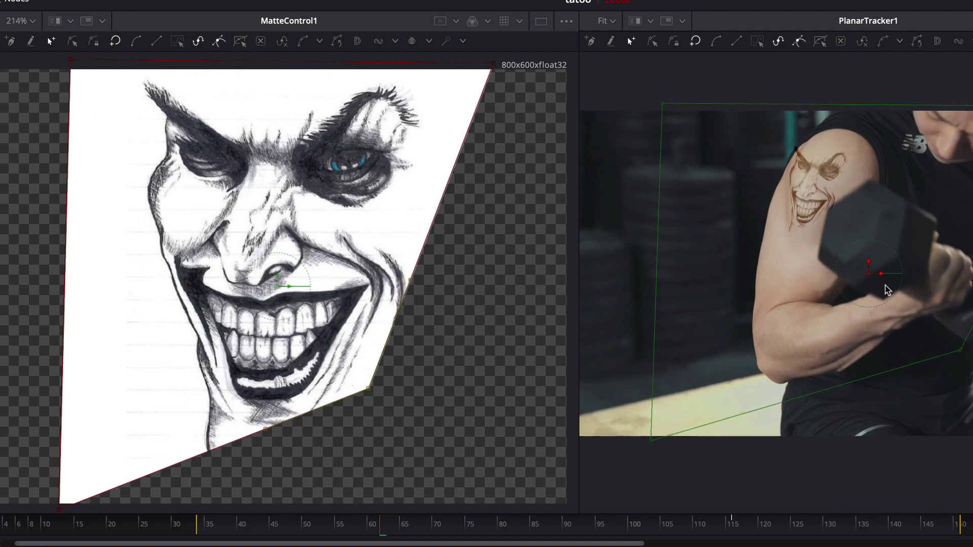
{"action": "scroll", "coordinate": [862, 279], "scroll_direction": "down", "scroll_amount": 3}
{"action": "scroll", "coordinate": [887, 289], "scroll_direction": "up", "scroll_amount": 4}
{"action": "scroll", "coordinate": [887, 288], "scroll_direction": "up", "scroll_amount": 3}
{"action": "scroll", "coordinate": [860, 273], "scroll_direction": "up", "scroll_amount": 4}
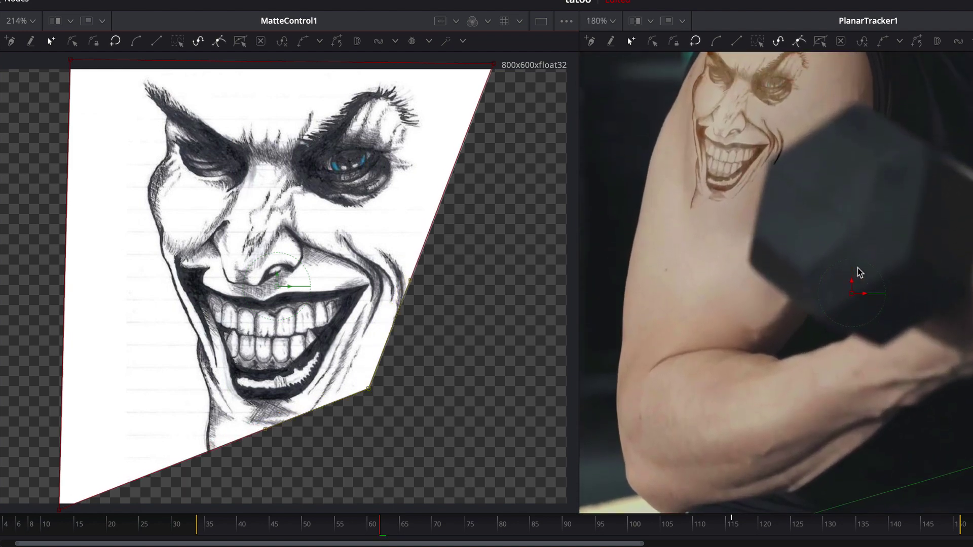
{"action": "scroll", "coordinate": [861, 272], "scroll_direction": "up", "scroll_amount": 4}
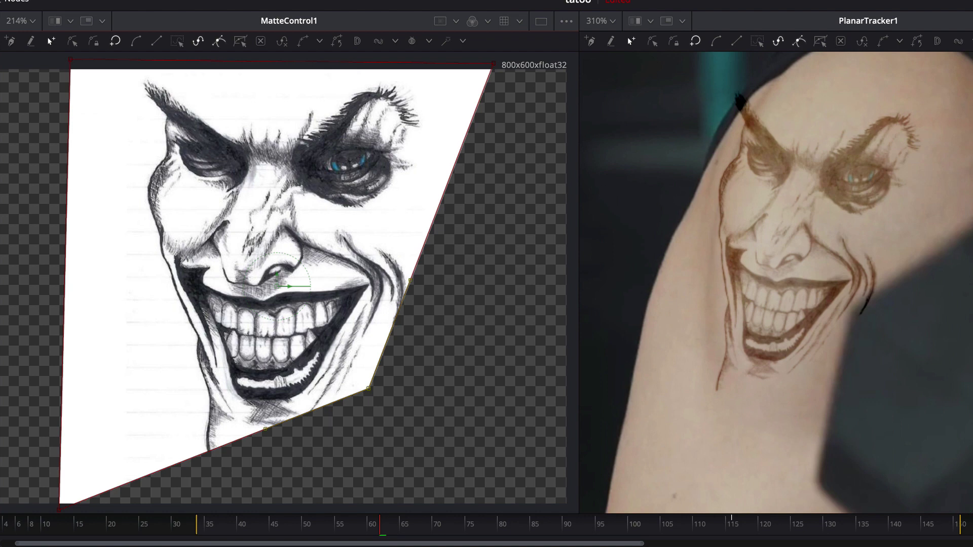
- Return the lower-right corner down-right, bow the right edge inward, and add a point deepening the curve
{"action": "mouse_move", "coordinate": [369, 392]}
{"action": "left_mouse_down"}
{"action": "mouse_move", "coordinate": [426, 468]}
{"action": "mouse_move", "coordinate": [423, 462]}
{"action": "mouse_move", "coordinate": [502, 490]}
{"action": "mouse_move", "coordinate": [496, 495]}
{"action": "left_mouse_up"}
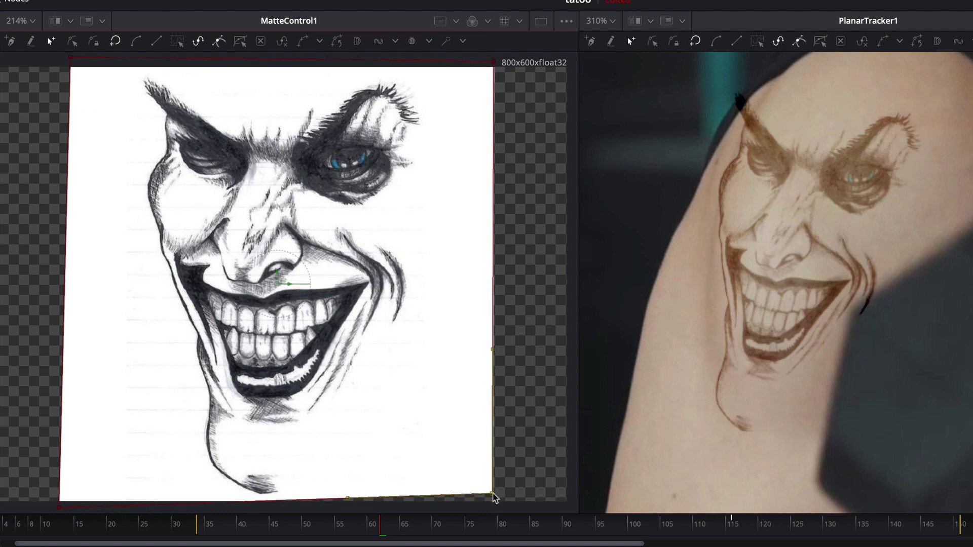
{"action": "left_click_drag", "start_coordinate": [491, 351], "coordinate": [374, 375]}
{"action": "left_click_drag", "start_coordinate": [442, 390], "coordinate": [371, 363]}
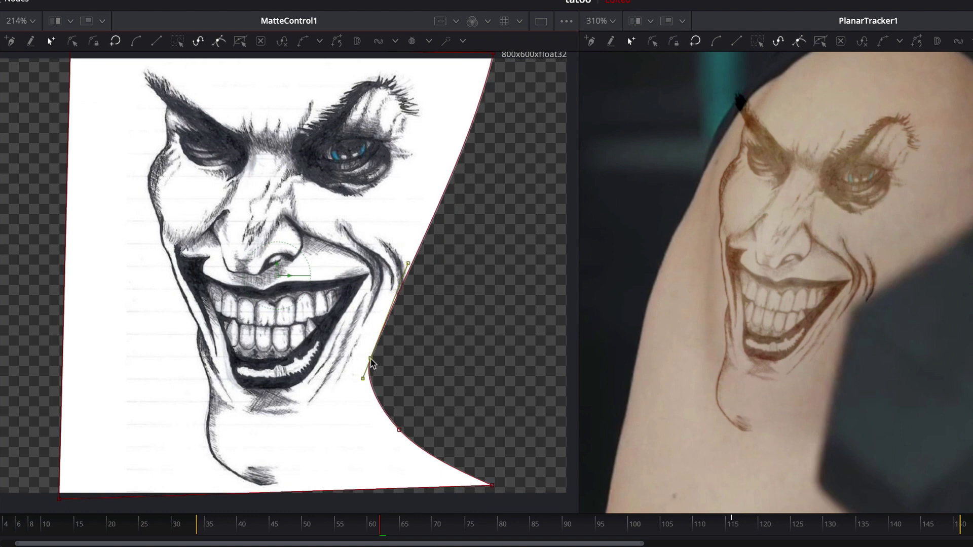
- Advance a few frames and move the right-edge and mouth-corner matte points to follow the dumbbell
{"action": "left_click_drag", "start_coordinate": [384, 524], "coordinate": [404, 525]}
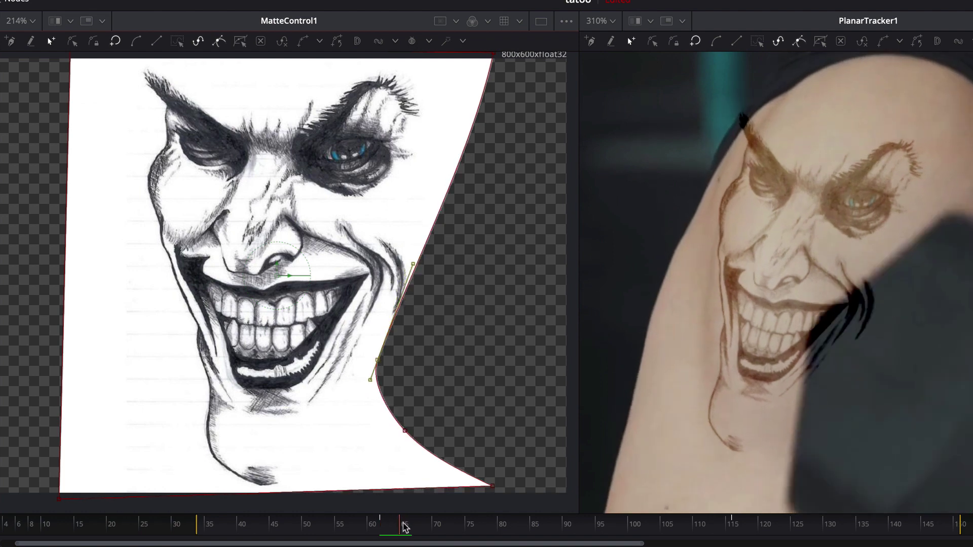
{"action": "left_click_drag", "start_coordinate": [380, 365], "coordinate": [339, 350]}
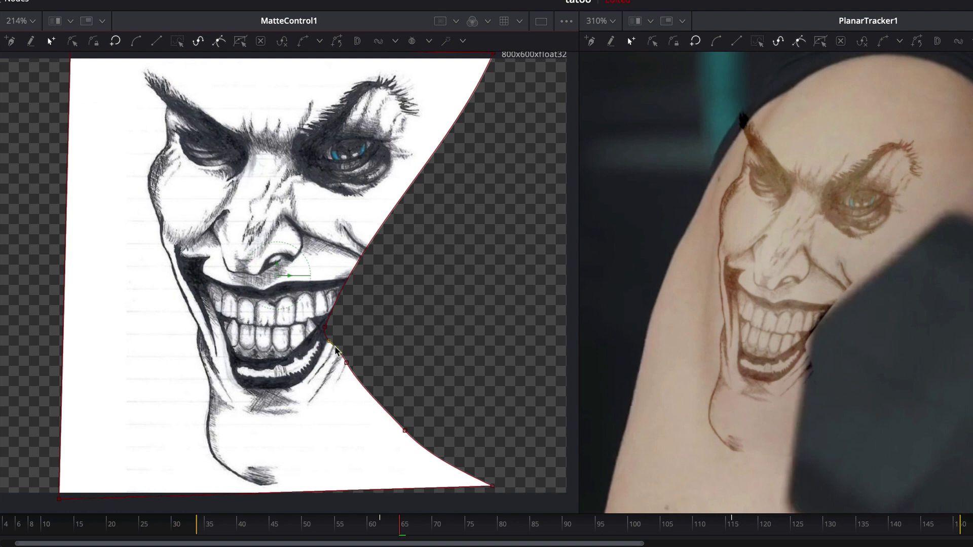
{"action": "left_click_drag", "start_coordinate": [325, 330], "coordinate": [327, 330]}
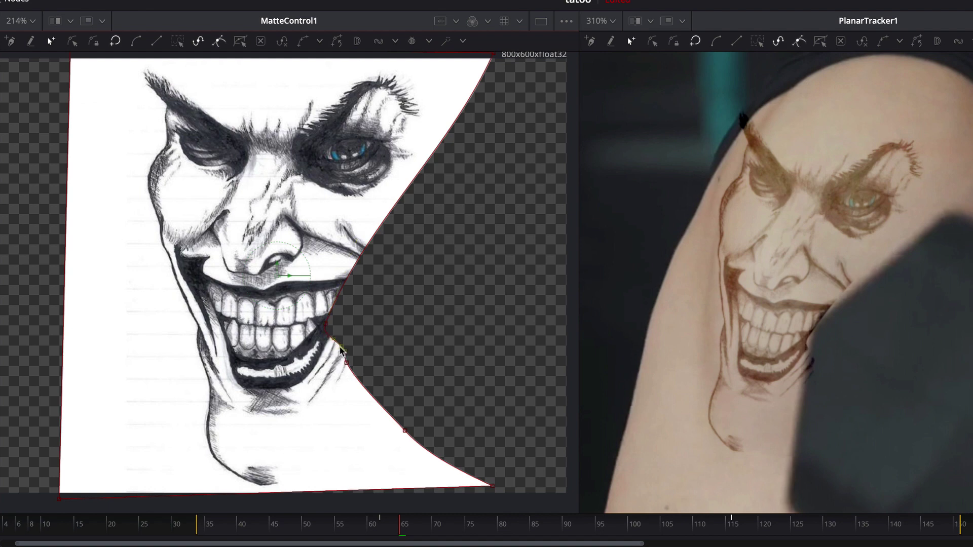
{"action": "left_click_drag", "start_coordinate": [330, 330], "coordinate": [329, 319]}
{"action": "left_click_drag", "start_coordinate": [338, 348], "coordinate": [341, 372]}
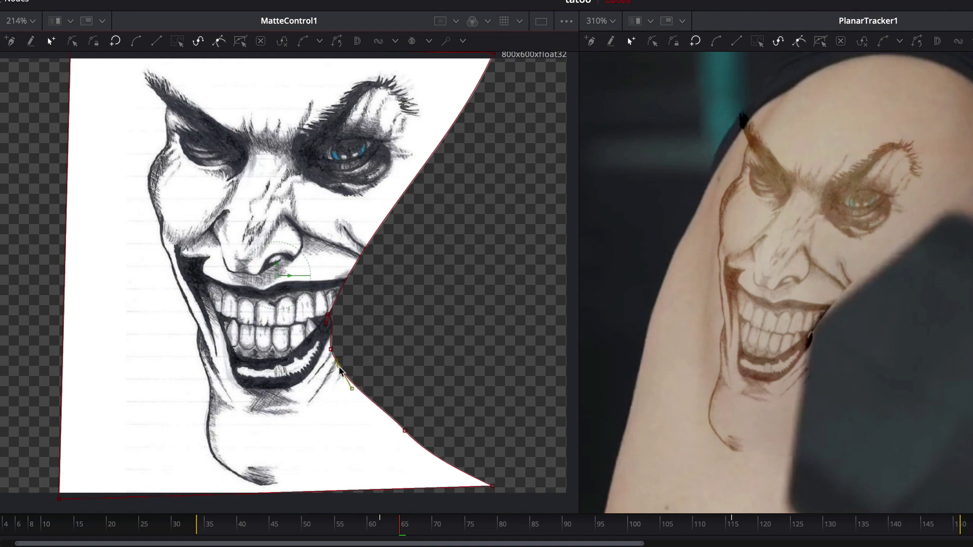
- Add a point on the matte's upper edge, pull it down-right, and soften the edge to 0.022
{"action": "left_click", "coordinate": [368, 253]}
{"action": "left_click", "coordinate": [374, 236]}
{"action": "left_click_drag", "start_coordinate": [375, 239], "coordinate": [381, 245]}
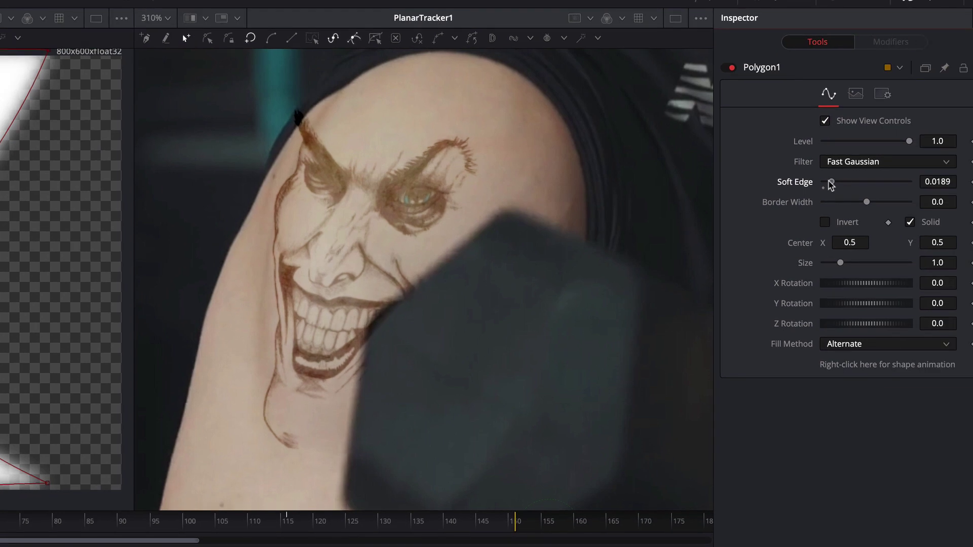
{"action": "left_click_drag", "start_coordinate": [972, 183], "coordinate": [972, 184]}
{"action": "left_click_drag", "start_coordinate": [830, 185], "coordinate": [834, 186]}
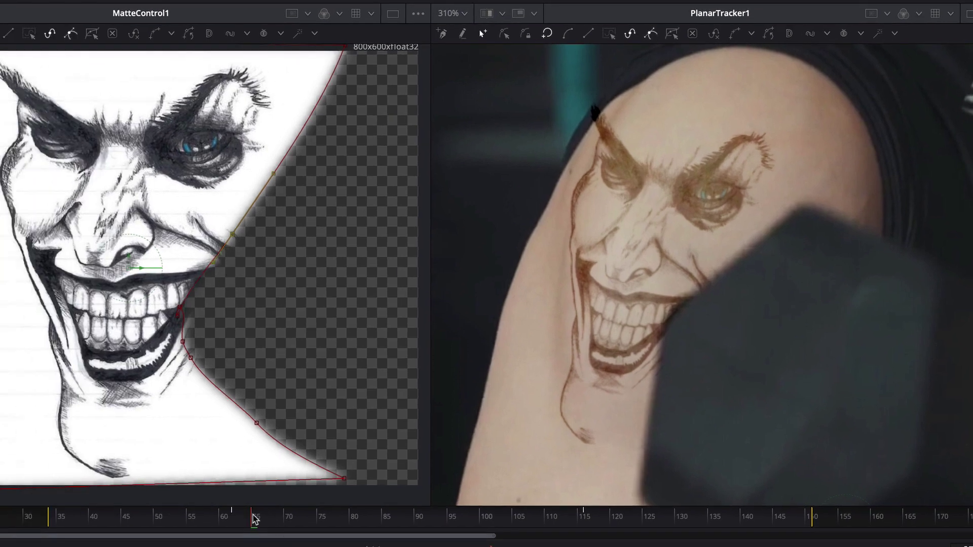
- At frame 67, reshape the matte's jaw, mouth-corner and upper-edge points to the right
{"action": "left_click_drag", "start_coordinate": [257, 518], "coordinate": [275, 519]}
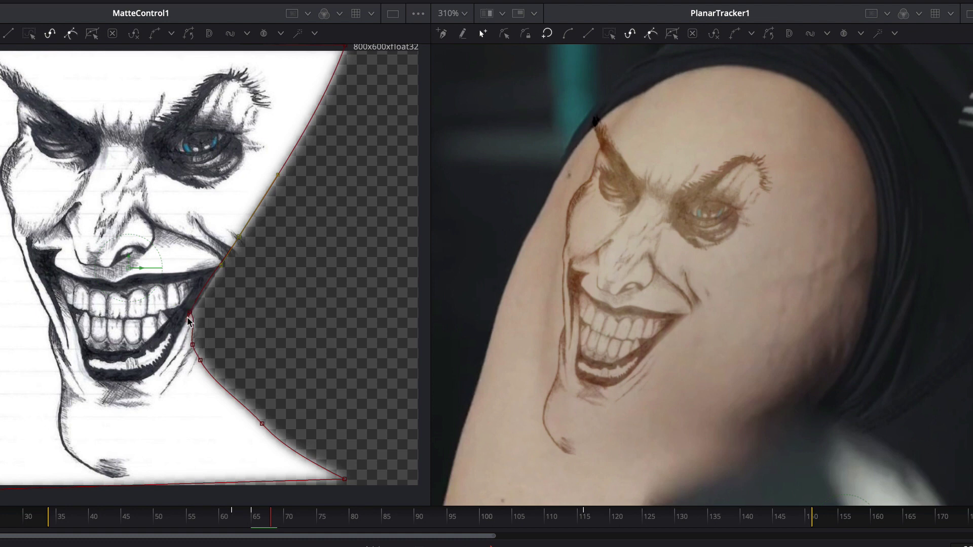
{"action": "left_click_drag", "start_coordinate": [200, 364], "coordinate": [321, 341]}
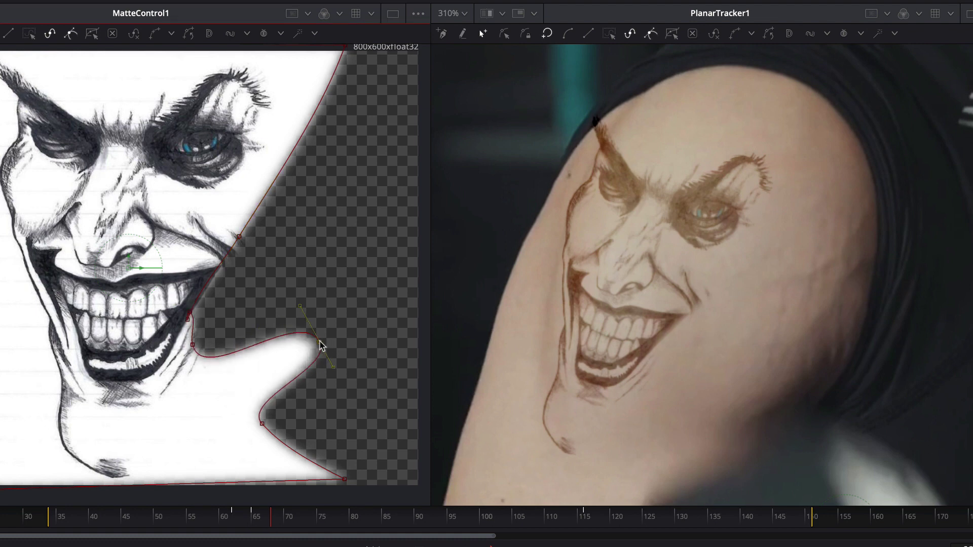
{"action": "left_click", "coordinate": [261, 423]}
{"action": "left_click_drag", "start_coordinate": [269, 428], "coordinate": [381, 428]}
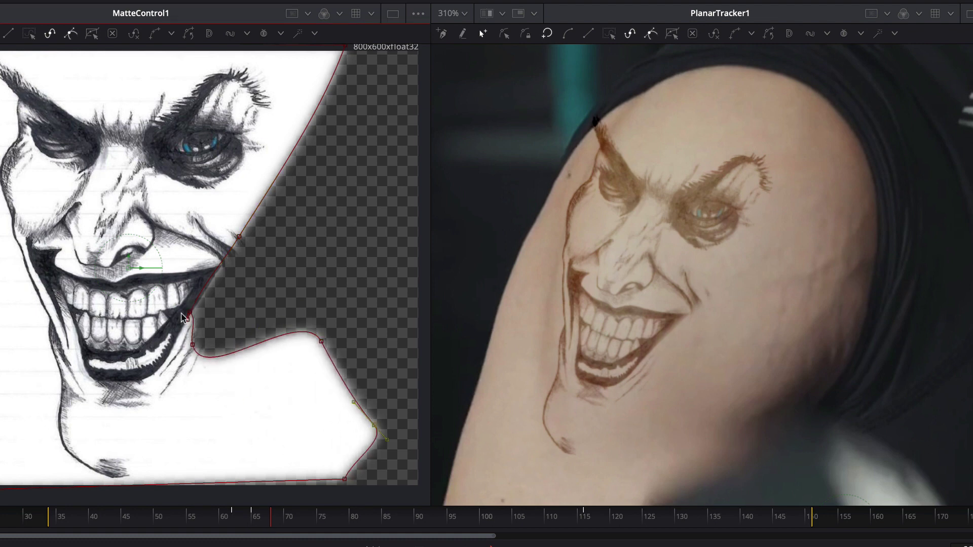
{"action": "left_click_drag", "start_coordinate": [189, 324], "coordinate": [319, 278]}
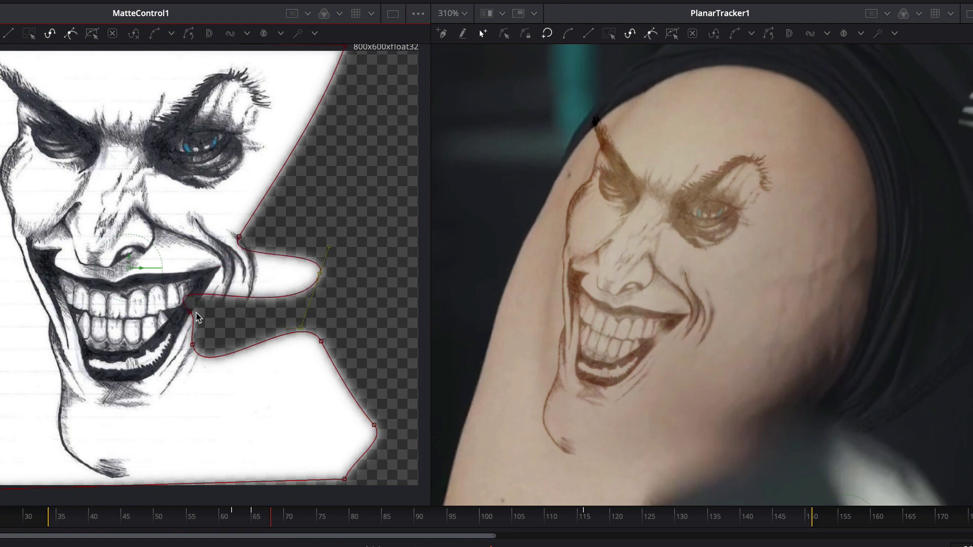
{"action": "left_click_drag", "start_coordinate": [190, 313], "coordinate": [324, 307]}
{"action": "left_click_drag", "start_coordinate": [192, 345], "coordinate": [313, 349]}
{"action": "left_click_drag", "start_coordinate": [240, 238], "coordinate": [359, 217]}
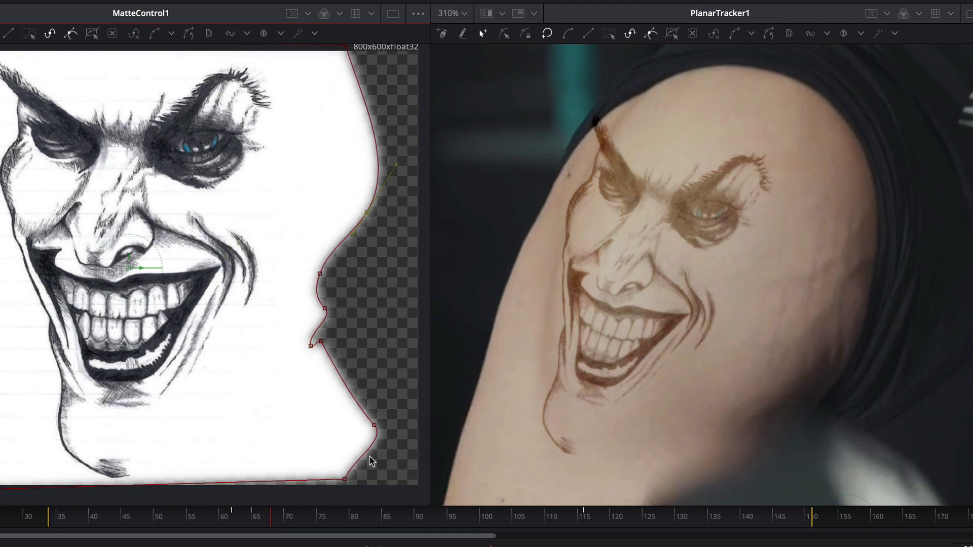
- Scrub through frames 81, 109 and 116, then step back to the frame before the occlusion
{"action": "left_click_drag", "start_coordinate": [270, 522], "coordinate": [419, 521]}
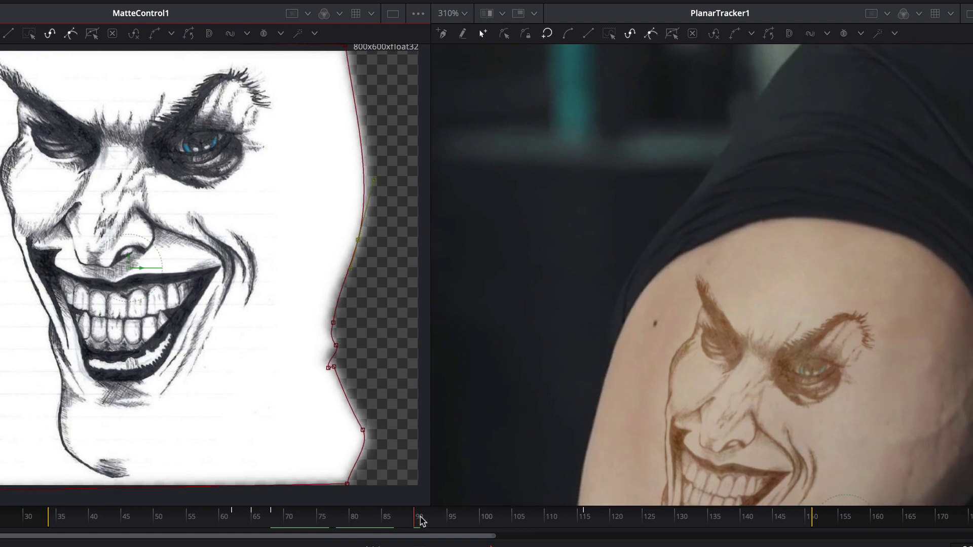
{"action": "scroll", "coordinate": [634, 334], "scroll_direction": "down", "scroll_amount": 5}
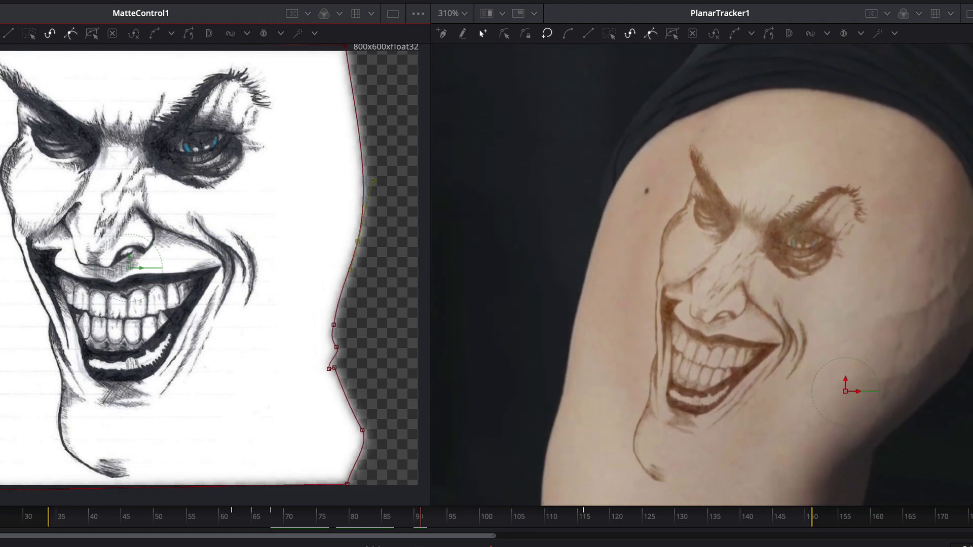
{"action": "left_click_drag", "start_coordinate": [419, 522], "coordinate": [545, 521]}
{"action": "scroll", "coordinate": [594, 324], "scroll_direction": "up", "scroll_amount": 5}
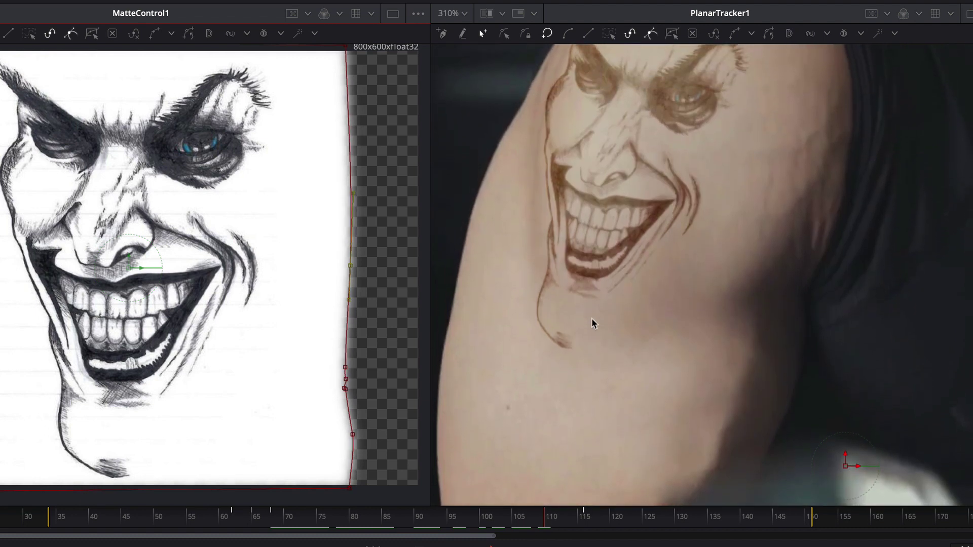
{"action": "left_click_drag", "start_coordinate": [544, 521], "coordinate": [578, 518]}
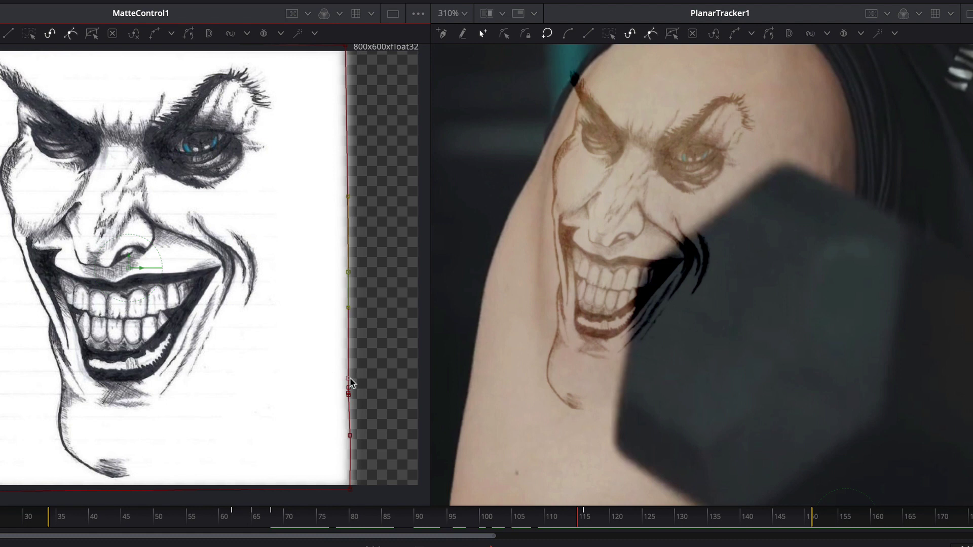
{"action": "left_click_drag", "start_coordinate": [581, 518], "coordinate": [575, 518]}
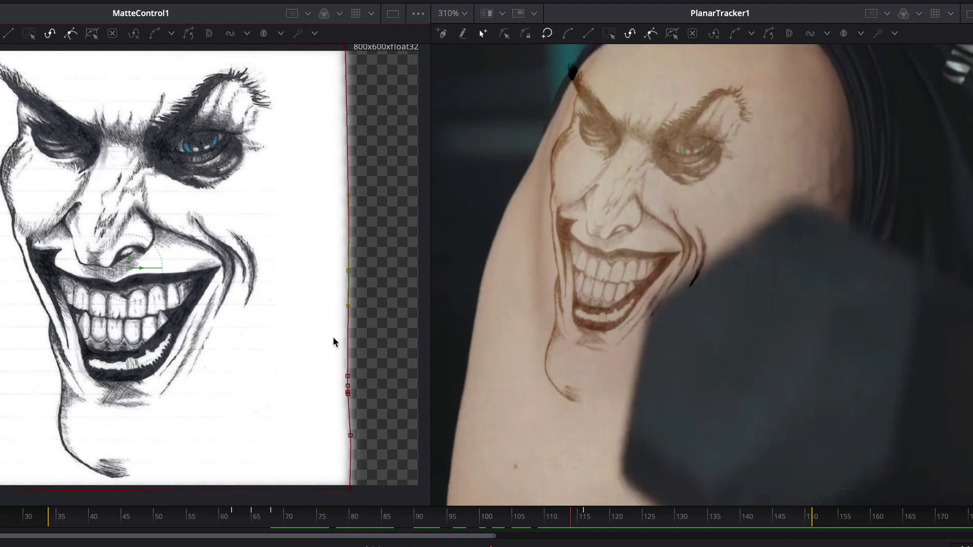
- Advance one frame and pull the mask points left onto the mouth and chin, refining the upper edge
{"action": "key", "text": "Right"}
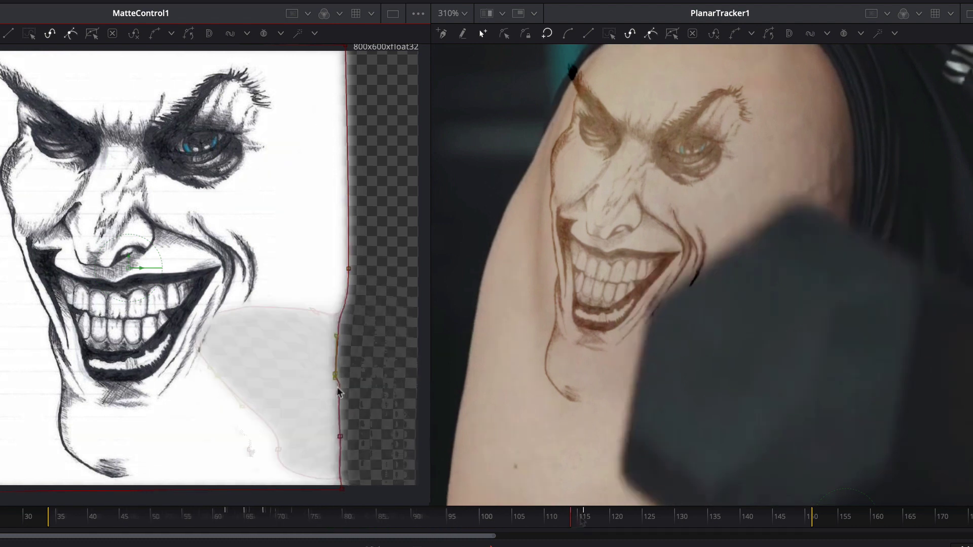
{"action": "left_click_drag", "start_coordinate": [363, 305], "coordinate": [146, 291]}
{"action": "left_click_drag", "start_coordinate": [586, 520], "coordinate": [597, 521]}
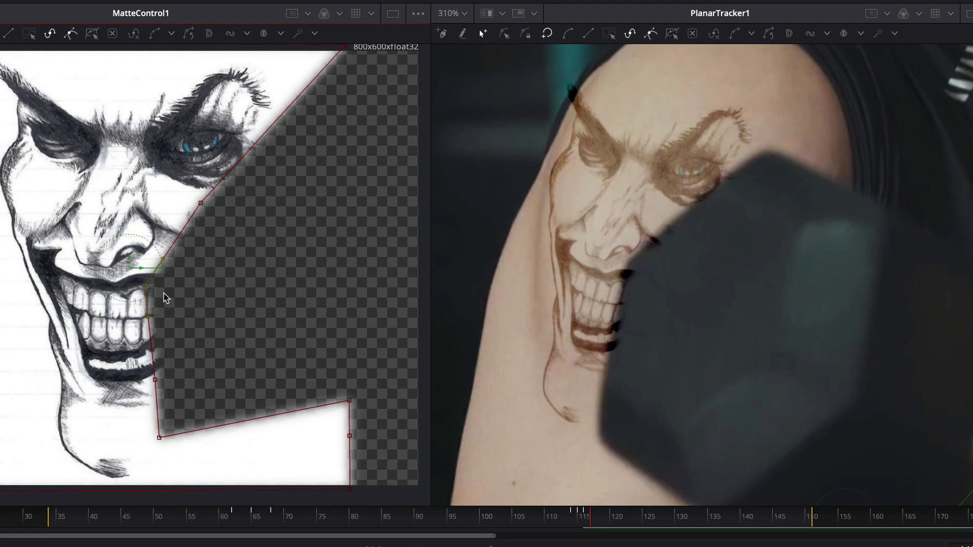
{"action": "left_click_drag", "start_coordinate": [146, 287], "coordinate": [137, 280]}
- Step forward several frames, adjusting the mouth-corner point, then scrub ahead to check later frames
{"action": "key", "text": "Right"}
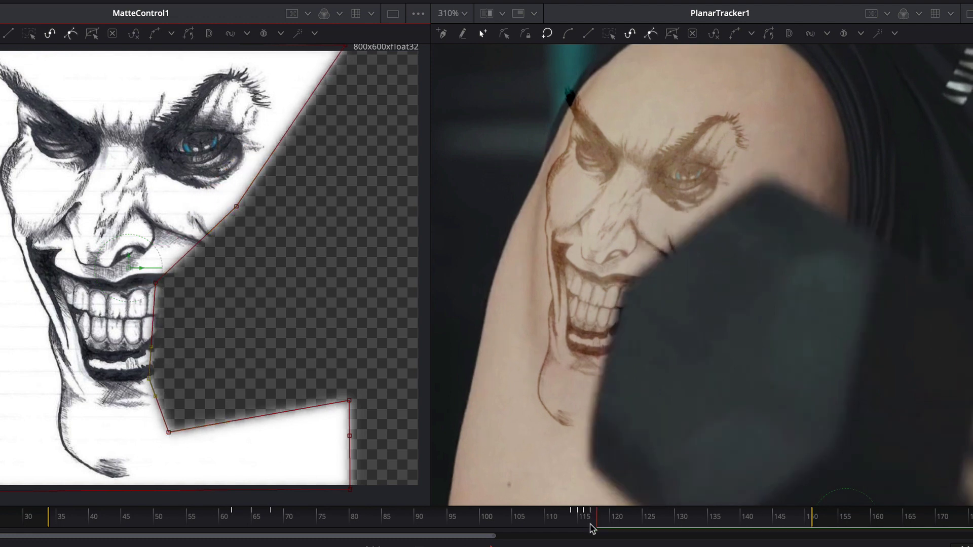
{"action": "key", "text": "Right"}
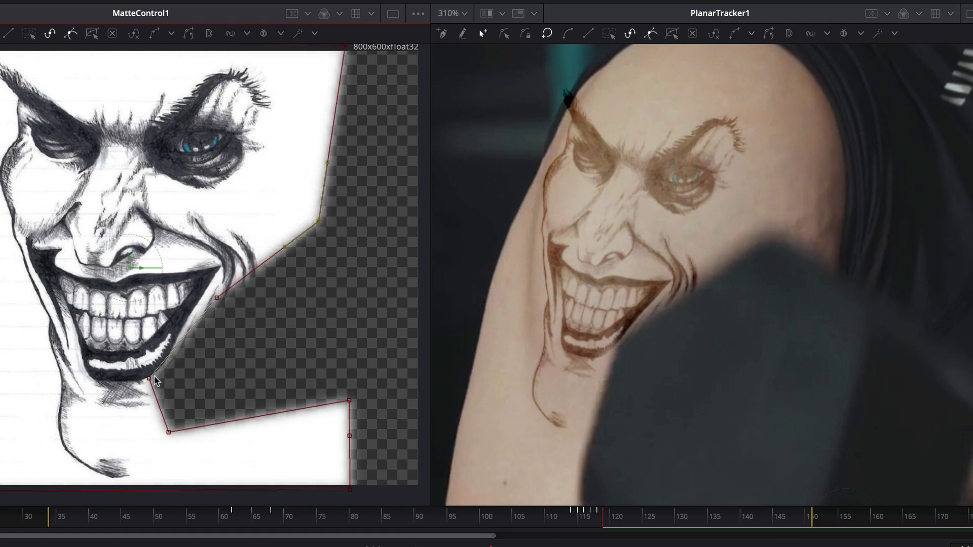
{"action": "left_click", "coordinate": [155, 379]}
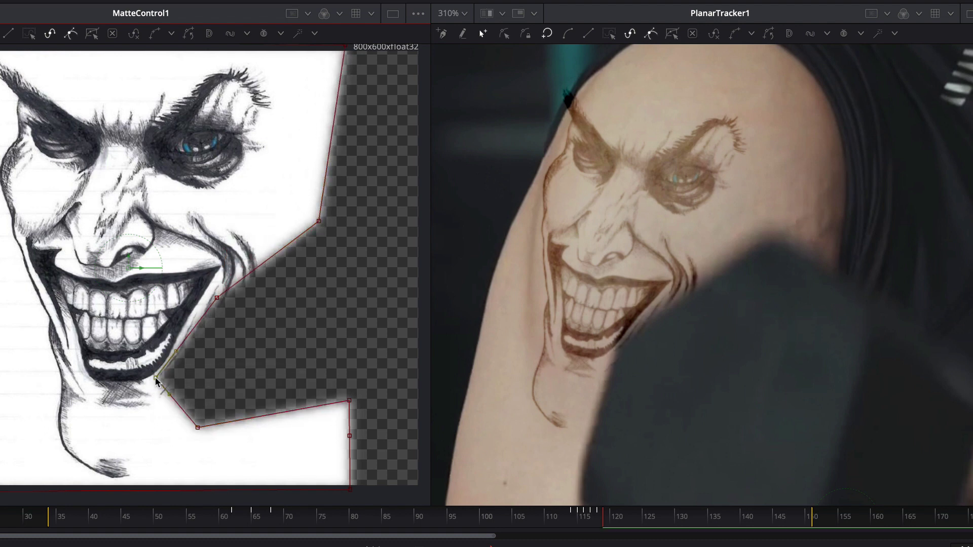
{"action": "key", "text": "Right"}
{"action": "key", "text": "Right"}
{"action": "key", "text": "Right"}
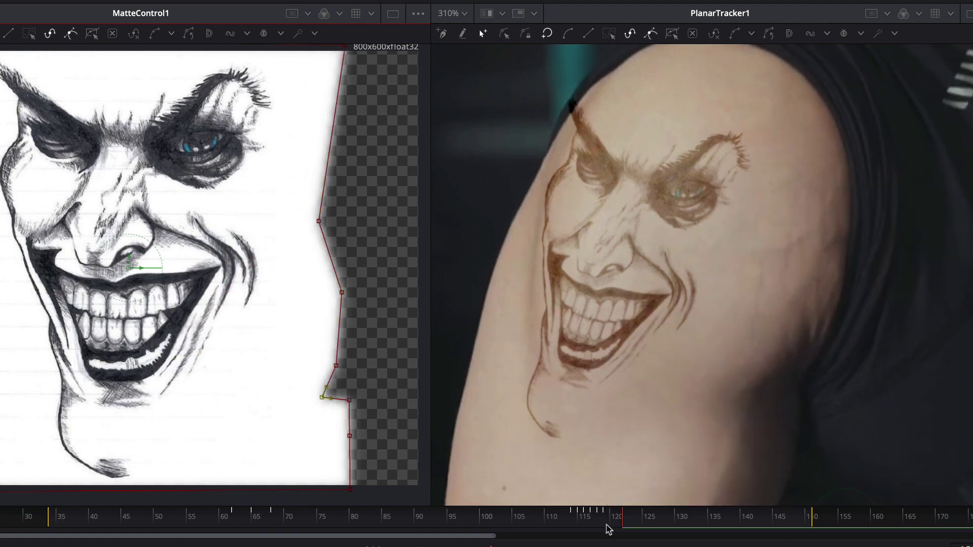
{"action": "left_click_drag", "start_coordinate": [626, 519], "coordinate": [698, 520]}
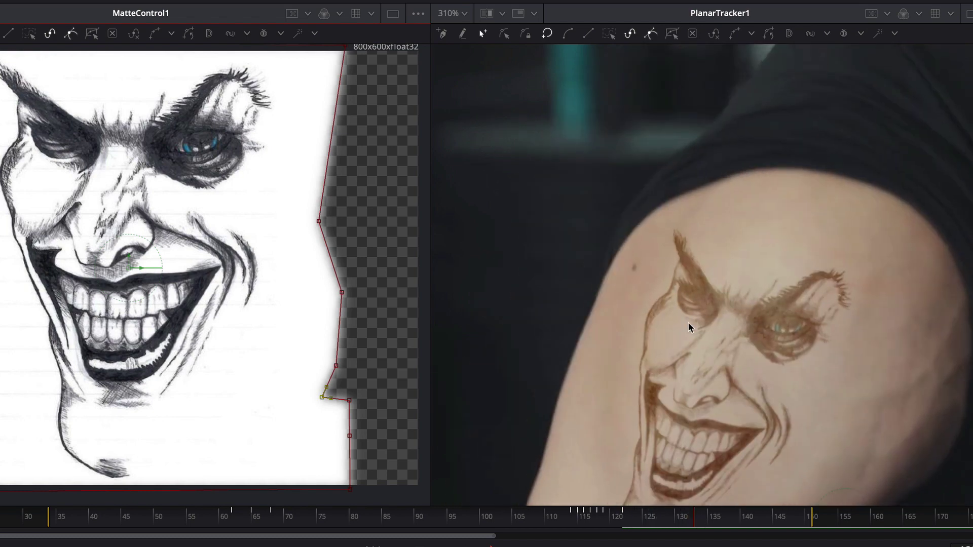
{"action": "left_click", "coordinate": [464, 14]}
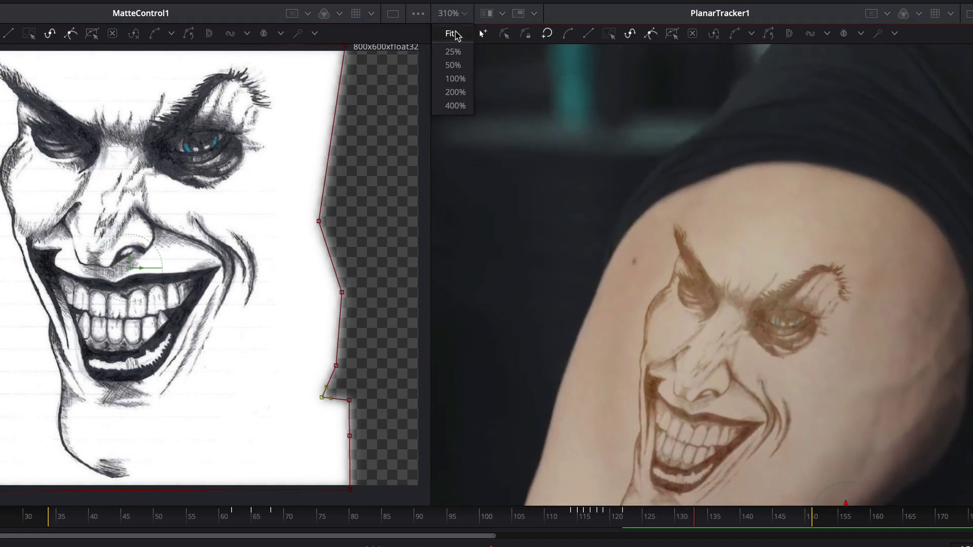
{"action": "left_click", "coordinate": [450, 31]}
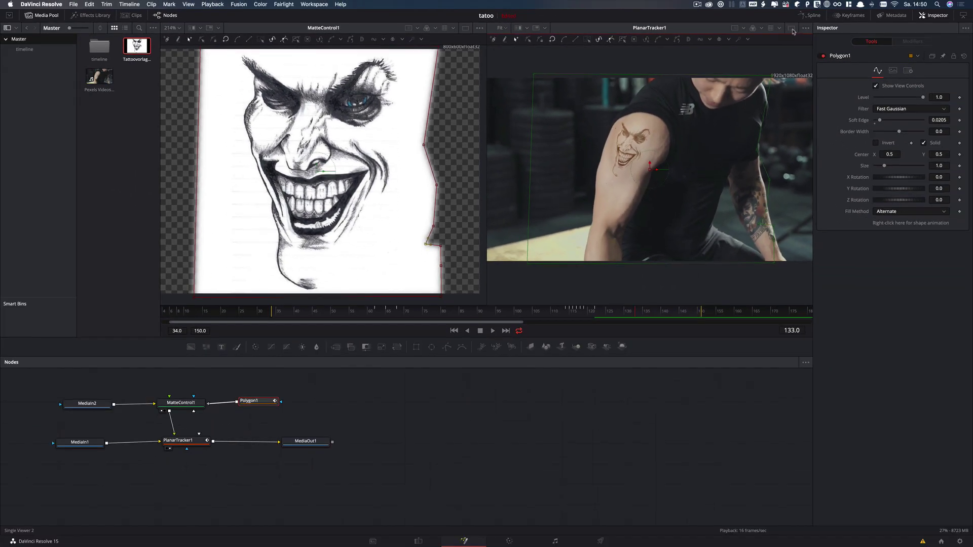
{"action": "left_click", "coordinate": [792, 29]}
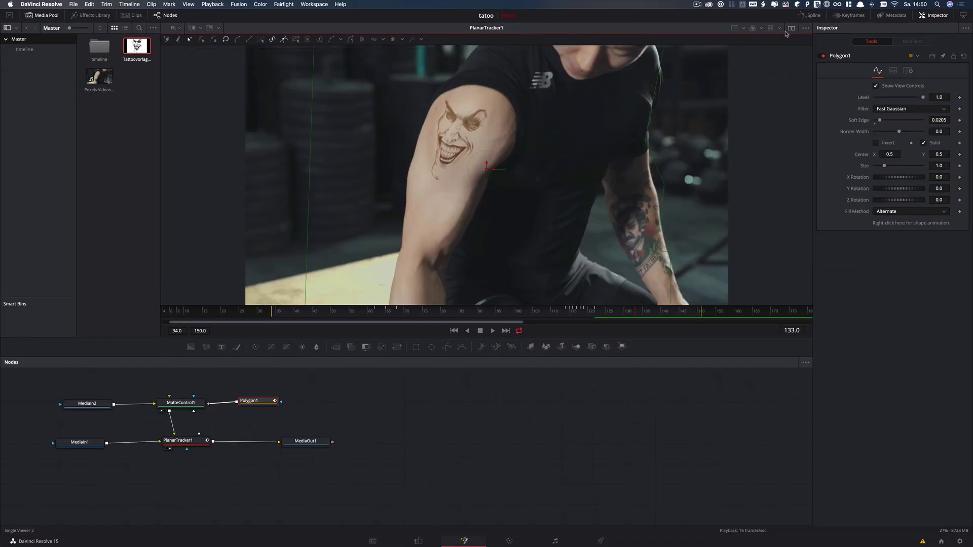
{"action": "left_click", "coordinate": [272, 313]}
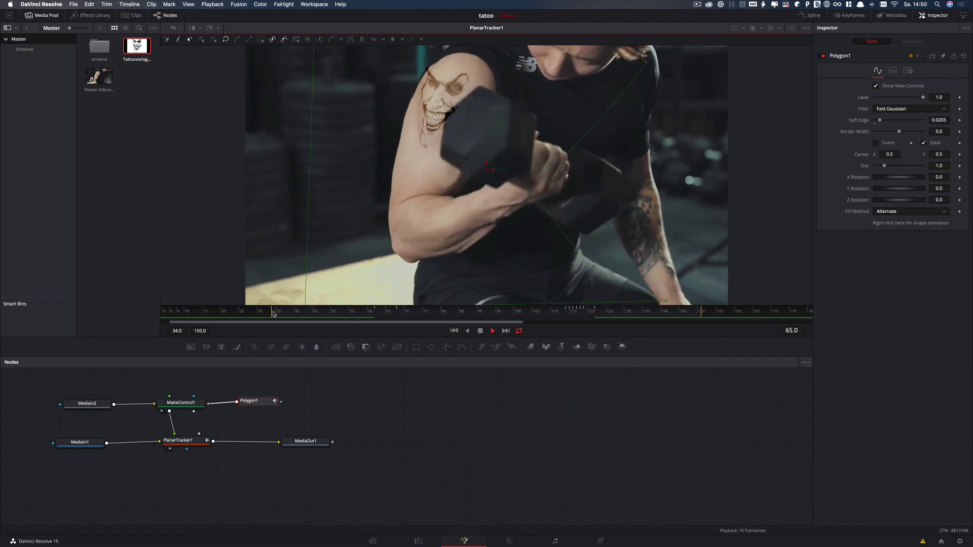
{"action": "key", "text": "space"}
{"action": "left_click_drag", "start_coordinate": [404, 314], "coordinate": [388, 314]}
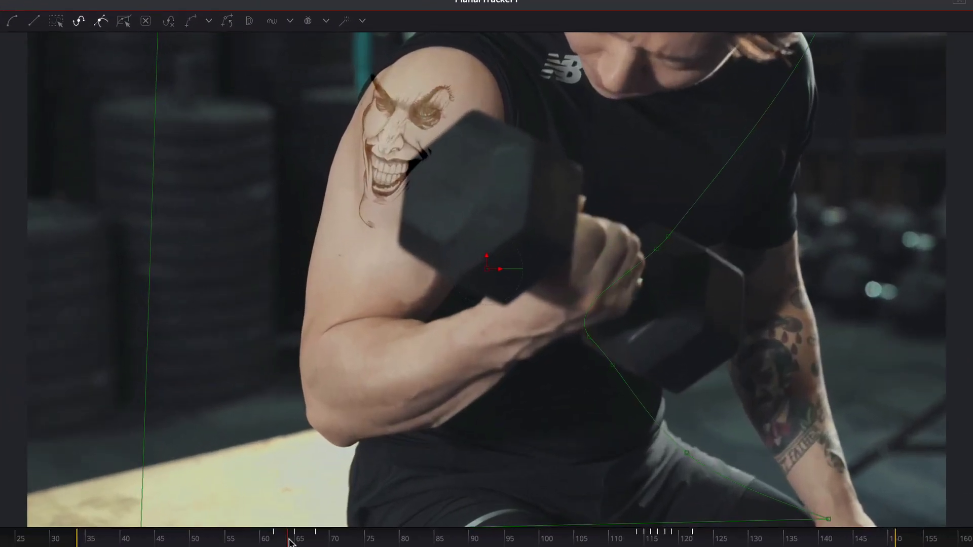
{"action": "left_click_drag", "start_coordinate": [290, 542], "coordinate": [285, 543]}
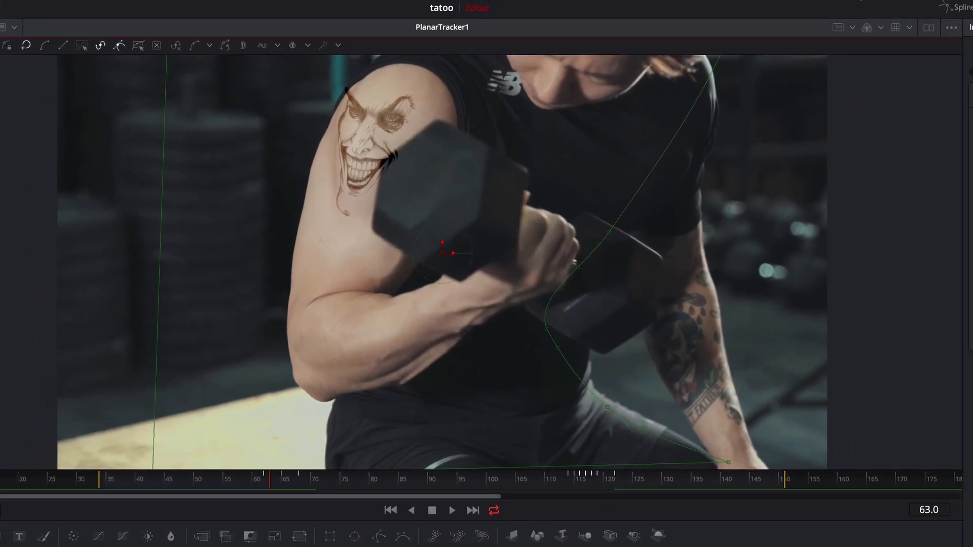
{"action": "left_click", "coordinate": [925, 29]}
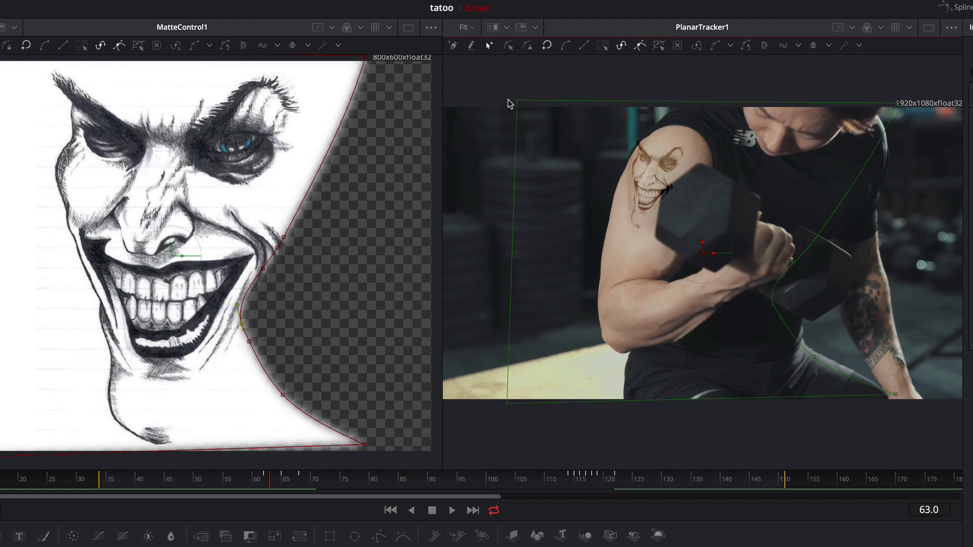
- Reshape the Polygon1 mouth-edge points on frames 63 and 64 to follow the dumbbell
{"action": "scroll", "coordinate": [659, 213], "scroll_direction": "up", "scroll_amount": 10}
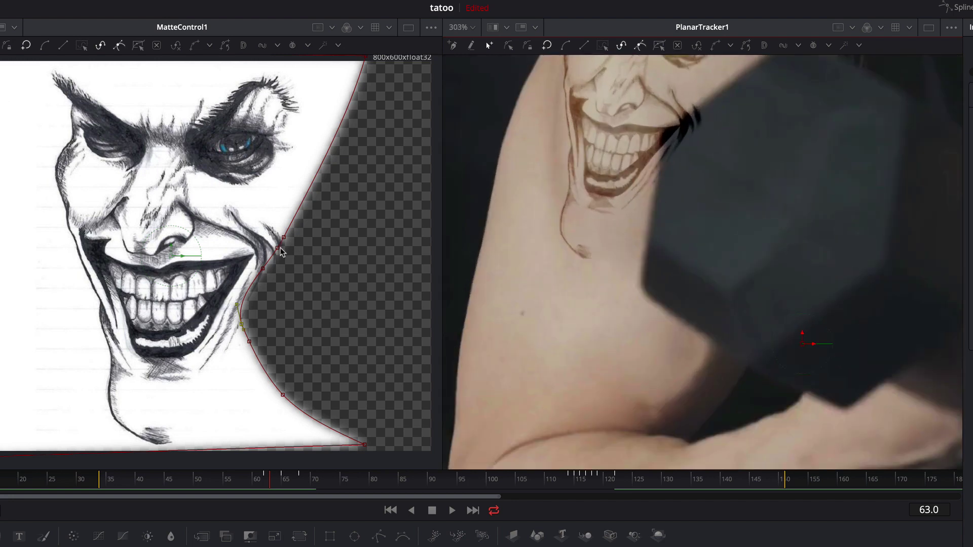
{"action": "left_click_drag", "start_coordinate": [263, 270], "coordinate": [272, 227]}
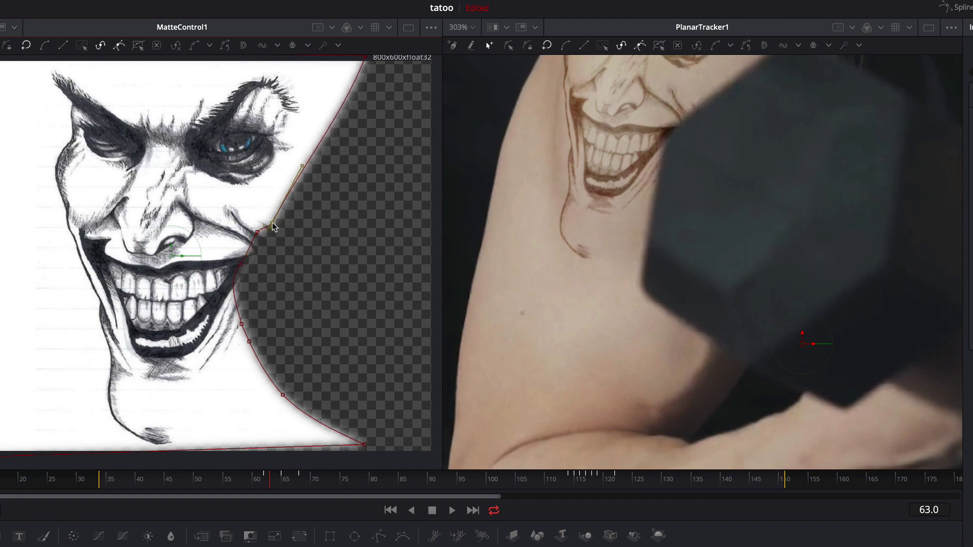
{"action": "left_click", "coordinate": [268, 474]}
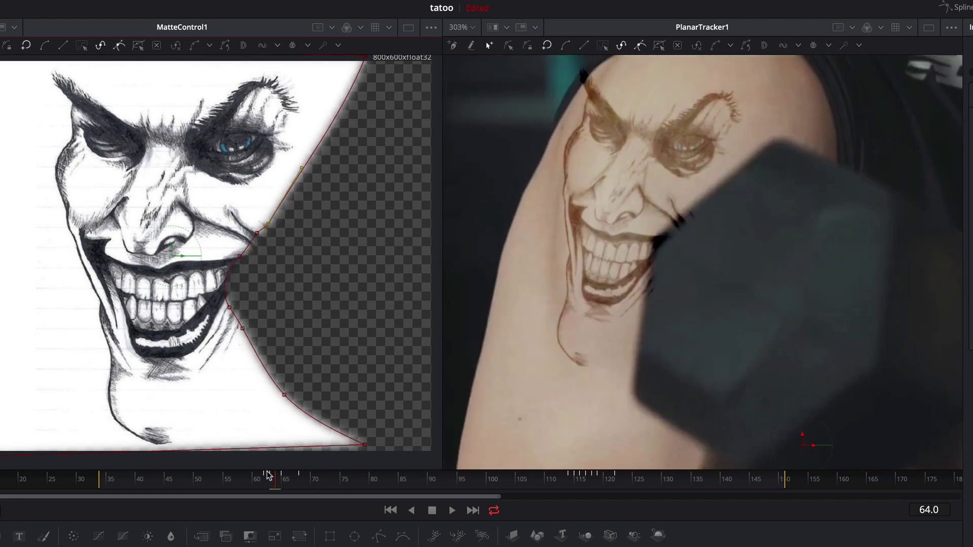
{"action": "left_click_drag", "start_coordinate": [240, 262], "coordinate": [255, 228]}
{"action": "left_click_drag", "start_coordinate": [241, 329], "coordinate": [207, 330]}
- Undo the last point move on frame 65 and step through the matte to frame 123
{"action": "key", "text": "Right"}
{"action": "key", "text": "ctrl+z"}
{"action": "key", "text": "Right"}
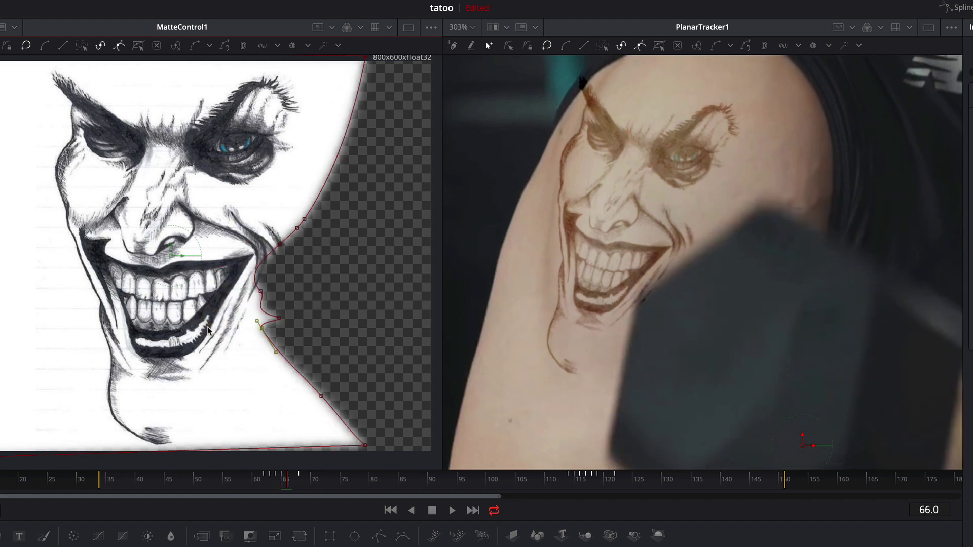
{"action": "key", "text": "Right"}
{"action": "key", "text": "Right"}
{"action": "key", "text": "Right"}
{"action": "key", "text": "Right"}
{"action": "key", "text": "Right"}
{"action": "key", "text": "Right"}
{"action": "key", "text": "Right"}
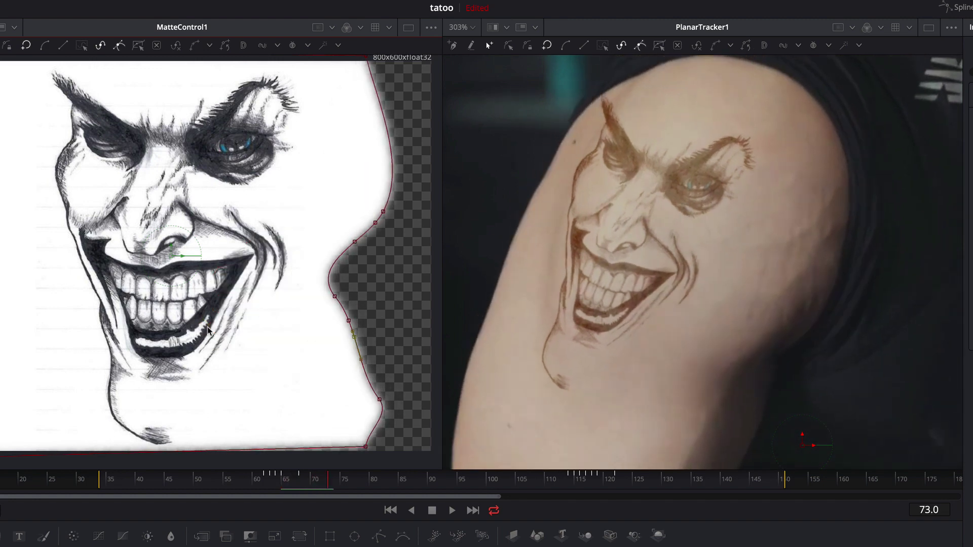
{"action": "key", "text": "Right"}
{"action": "key", "text": "Right"}
{"action": "key", "text": "Right"}
{"action": "key", "text": "Right"}
{"action": "key", "text": "Right"}
{"action": "key", "text": "Right"}
{"action": "key", "text": "Right"}
{"action": "key", "text": "Right"}
{"action": "key", "text": "Right"}
{"action": "key", "text": "Right"}
{"action": "key", "text": "Right"}
{"action": "key", "text": "Right"}
{"action": "key", "text": "Right"}
{"action": "key", "text": "Right"}
{"action": "key", "text": "Right"}
{"action": "key", "text": "Right"}
{"action": "key", "text": "Right"}
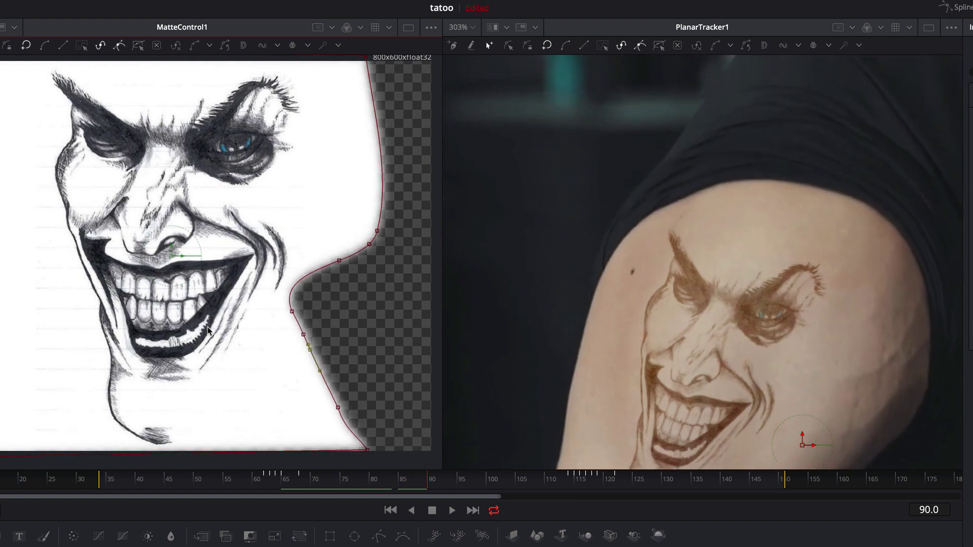
{"action": "key", "text": "Right"}
{"action": "key", "text": "Right"}
{"action": "key", "text": "Right"}
{"action": "key", "text": "Right"}
{"action": "key", "text": "Right"}
{"action": "key", "text": "Right"}
{"action": "key", "text": "Right"}
{"action": "key", "text": "Right"}
{"action": "key", "text": "Right"}
{"action": "key", "text": "Right"}
{"action": "key", "text": "Right"}
{"action": "key", "text": "Right"}
{"action": "key", "text": "Right"}
{"action": "key", "text": "Right"}
{"action": "key", "text": "Right"}
{"action": "key", "text": "Right"}
{"action": "key", "text": "Right"}
{"action": "key", "text": "Right"}
{"action": "key", "text": "Right"}
{"action": "key", "text": "Right"}
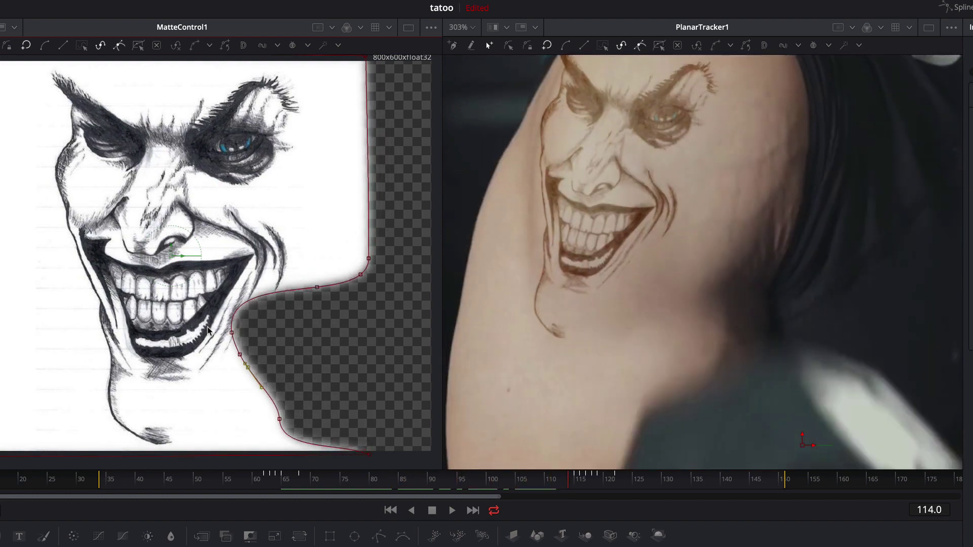
{"action": "key", "text": "Right"}
{"action": "key", "text": "Right"}
{"action": "key", "text": "Right"}
{"action": "key", "text": "Right"}
{"action": "key", "text": "Right"}
{"action": "key", "text": "Right"}
{"action": "key", "text": "Right"}
{"action": "key", "text": "Right"}
{"action": "key", "text": "Right"}
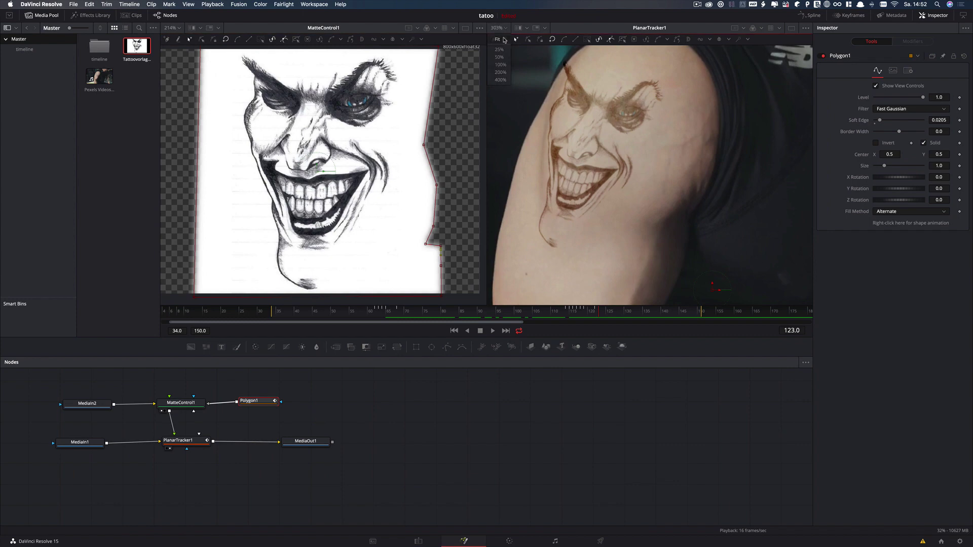
- Fit the image in a single large viewer and play back the composite
{"action": "left_click", "coordinate": [504, 40]}
{"action": "left_click", "coordinate": [792, 29]}
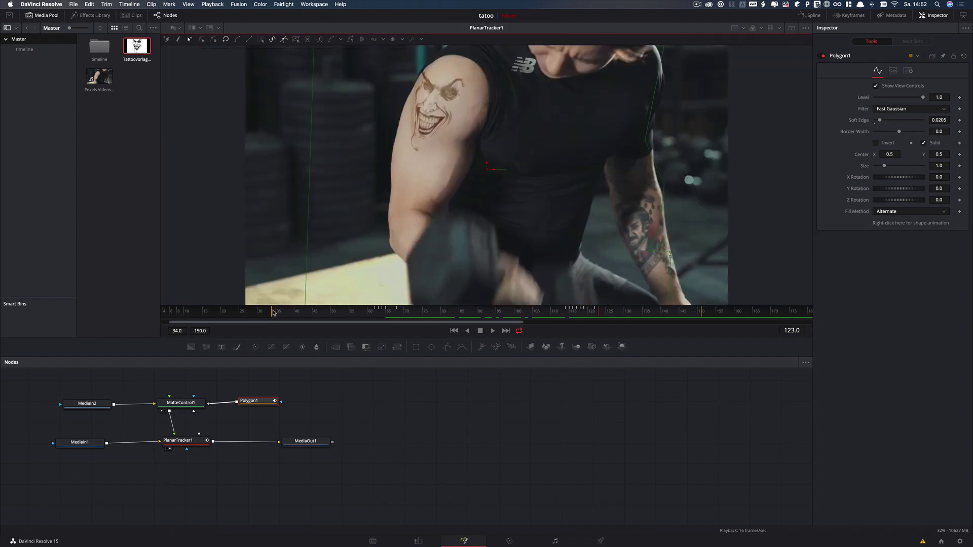
{"action": "key", "text": "space"}
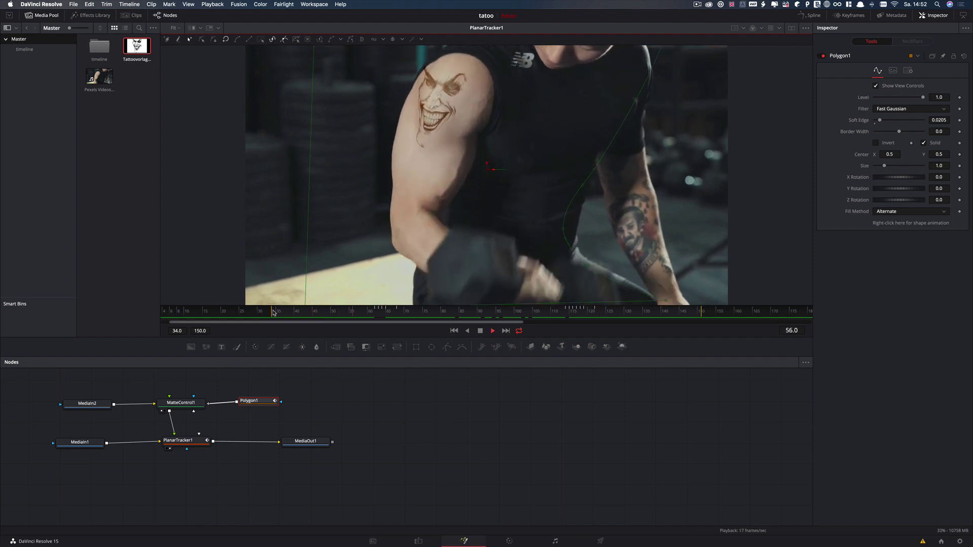